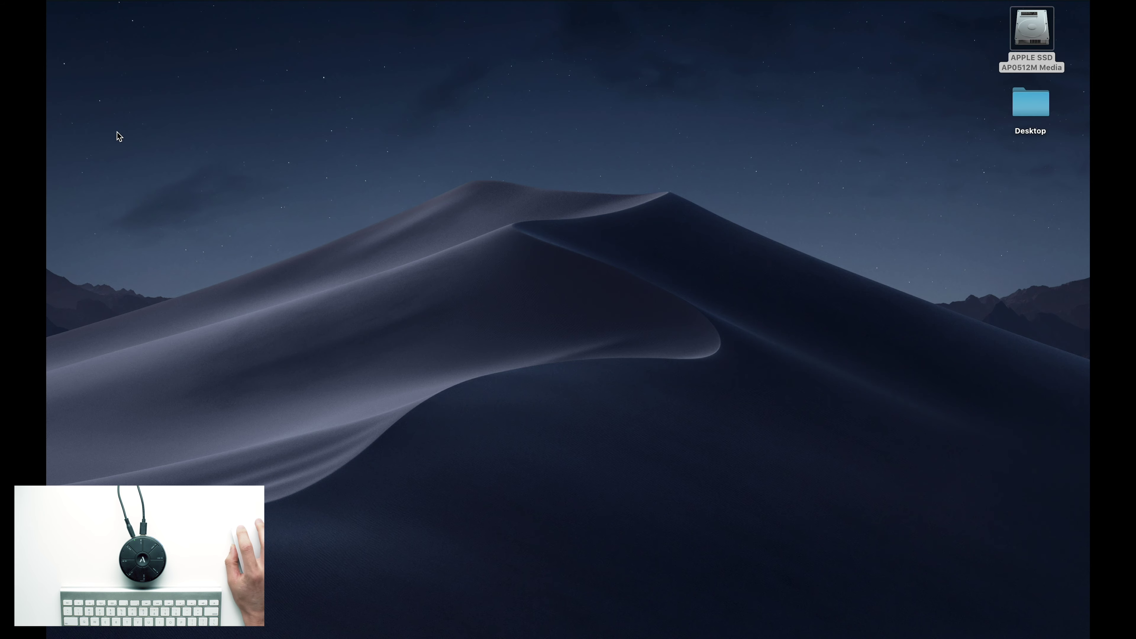
View the Orba desktop app download options on the Artiphon downloads page in Google Chrome, and minimise the browser
{"action": "mouse_move", "coordinate": [47, 104]}
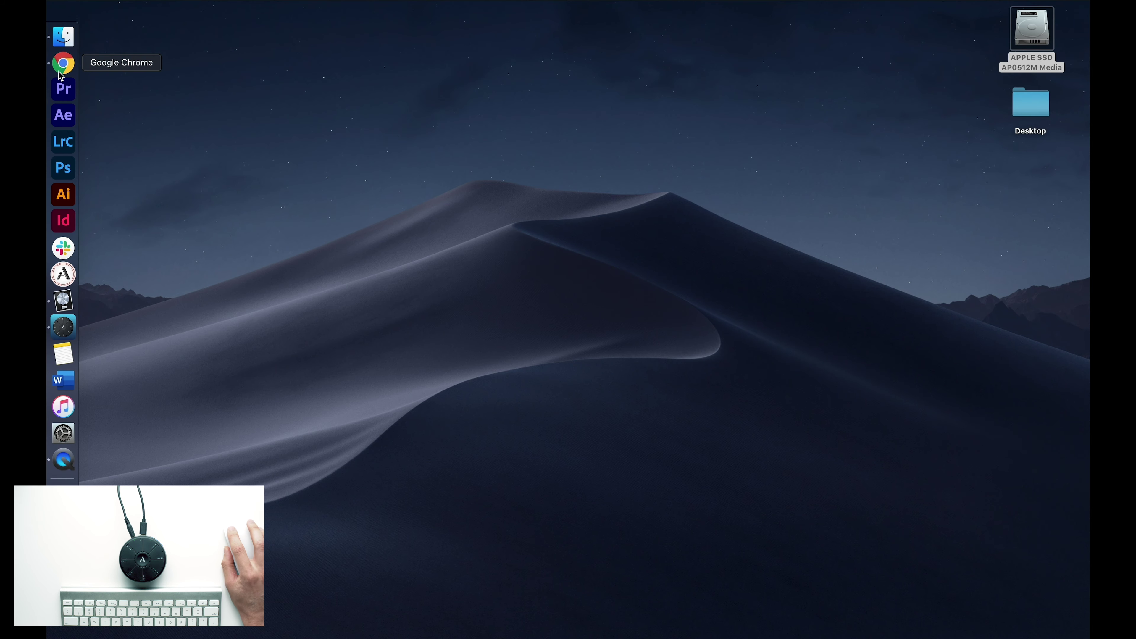
{"action": "left_click", "coordinate": [64, 61]}
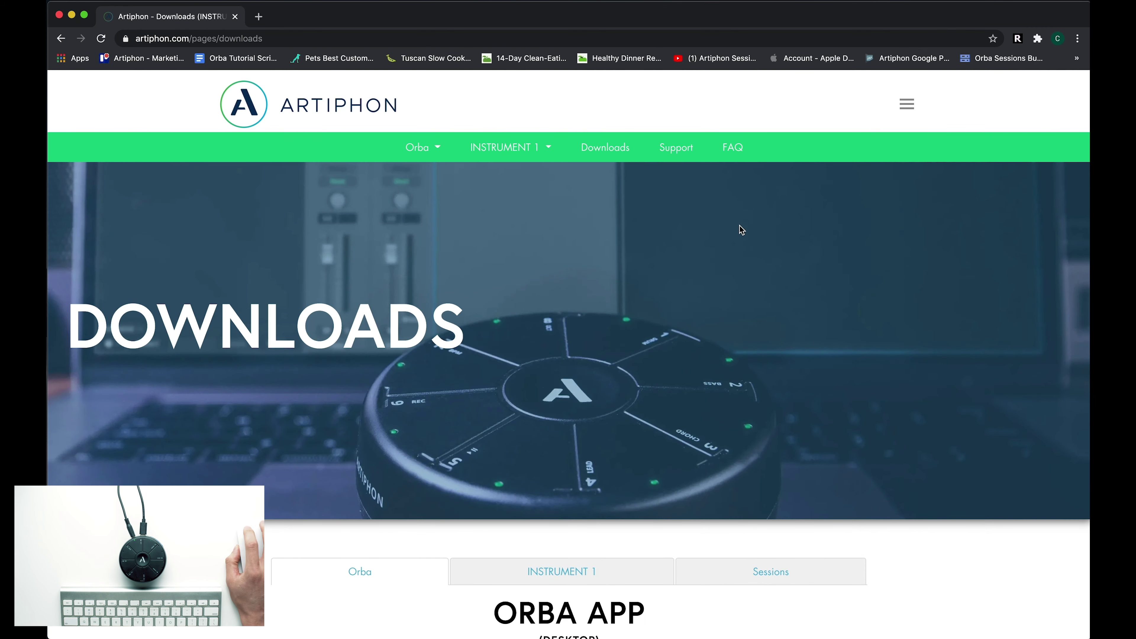
{"action": "scroll", "coordinate": [741, 229], "scroll_direction": "down", "scroll_amount": 7}
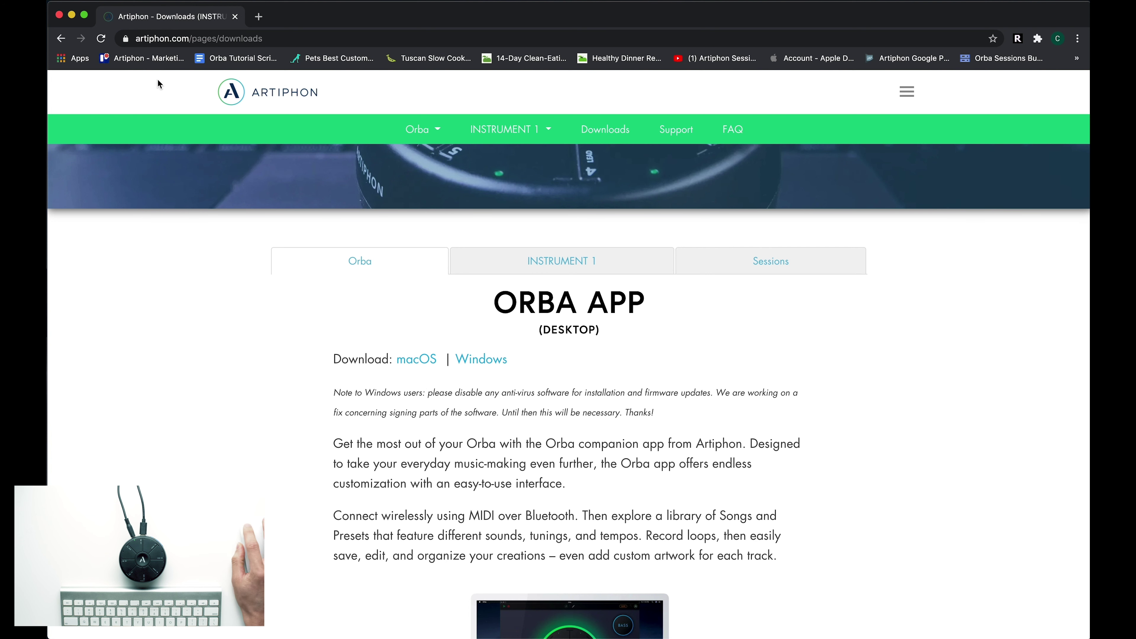
{"action": "left_click", "coordinate": [72, 17]}
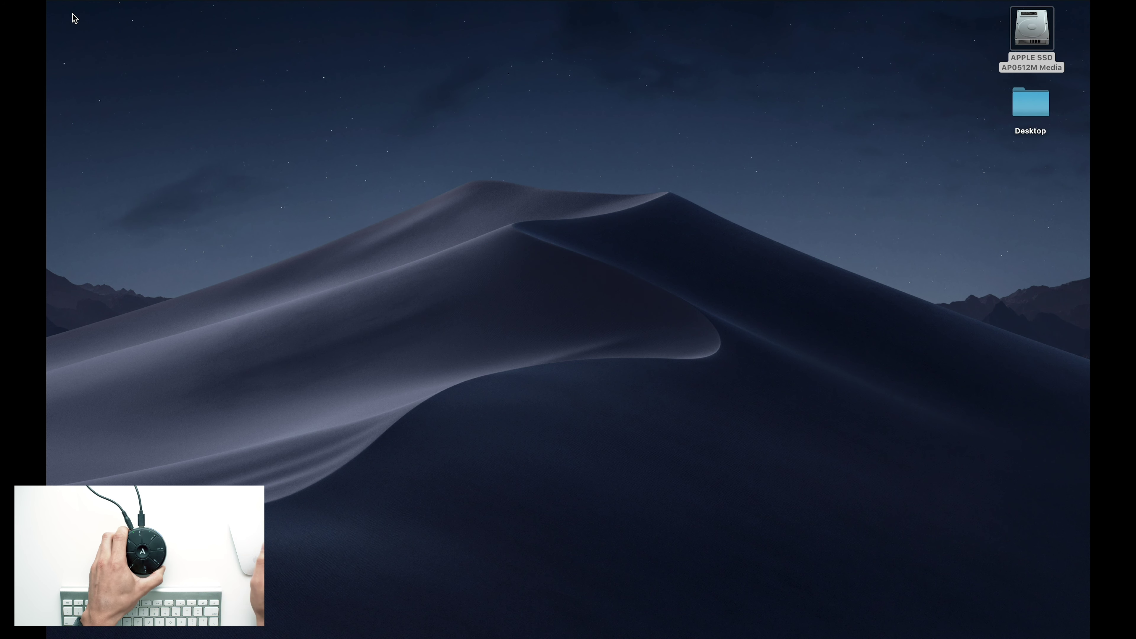
Switch to the Orba app and open its settings
{"action": "mouse_move", "coordinate": [63, 89]}
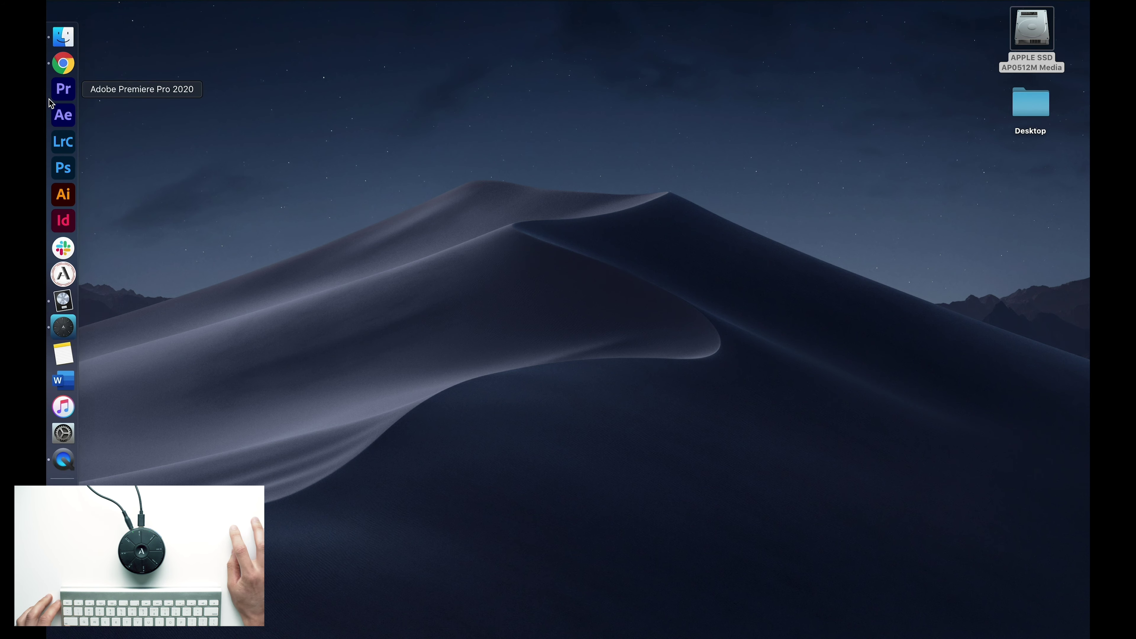
{"action": "left_click", "coordinate": [63, 328]}
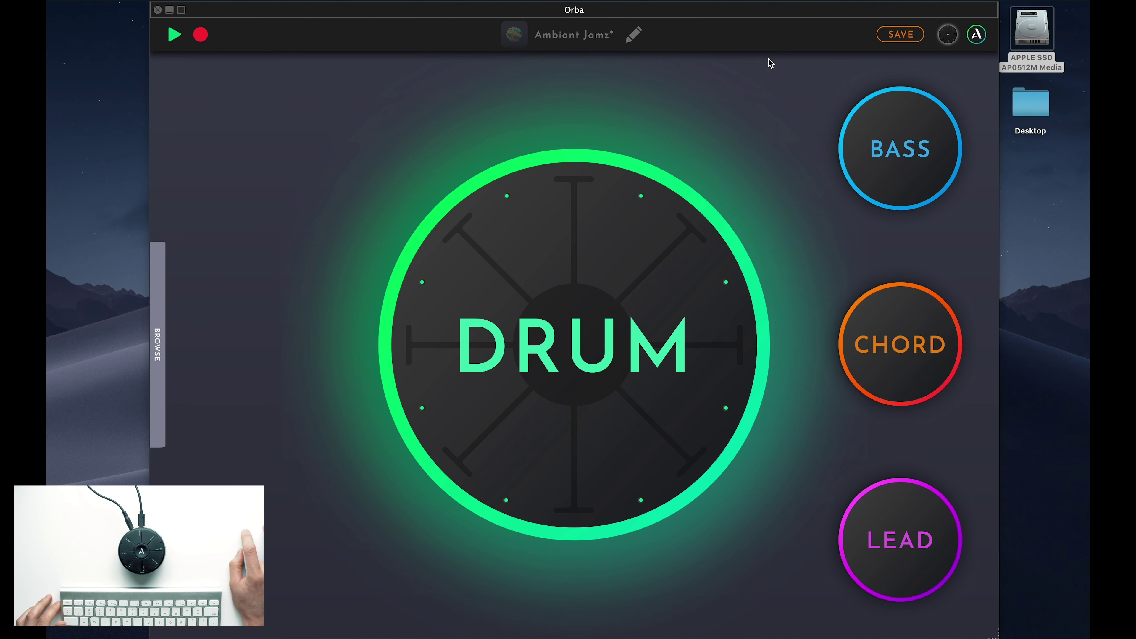
{"action": "left_click", "coordinate": [975, 36]}
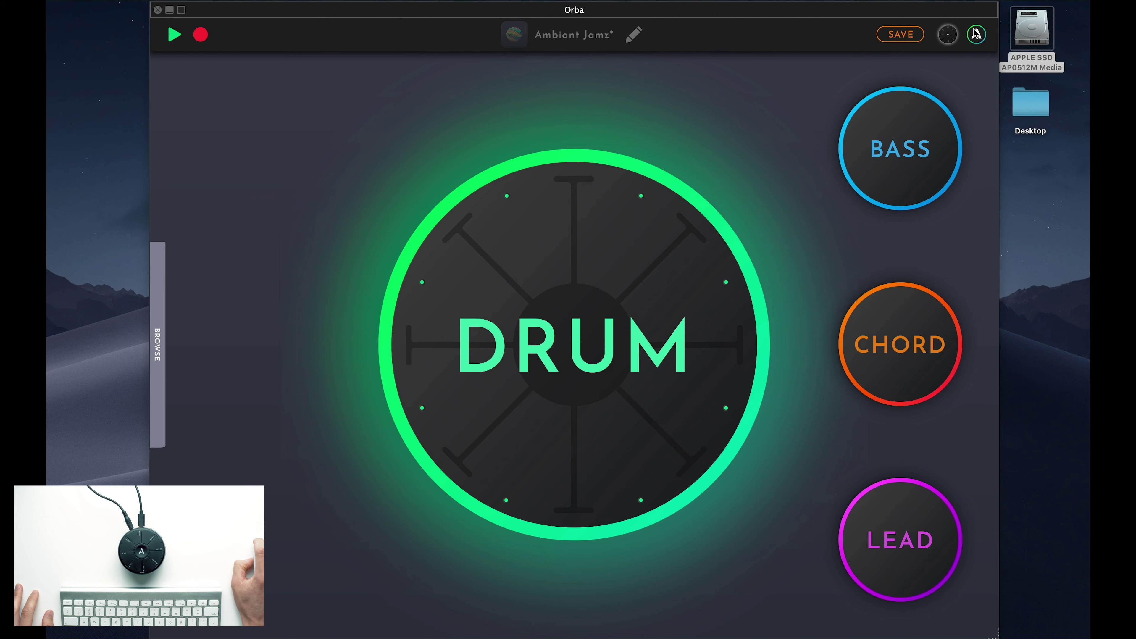
{"action": "left_click", "coordinate": [975, 34]}
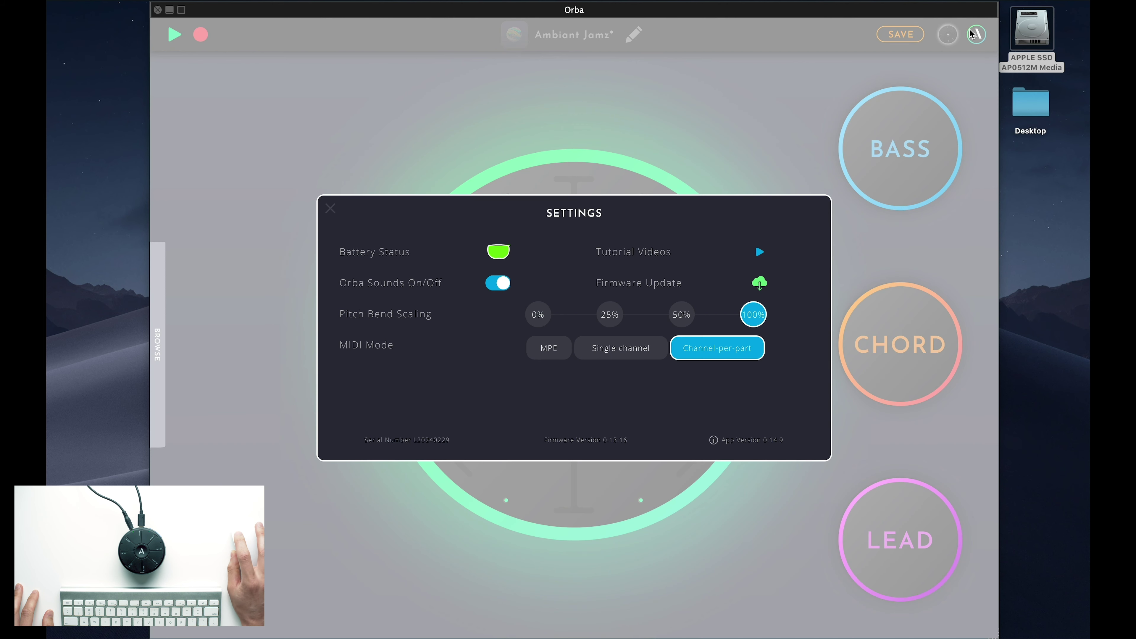
Run the firmware update for the connected Orba and check the firmware version in the settings
{"action": "left_click", "coordinate": [771, 284]}
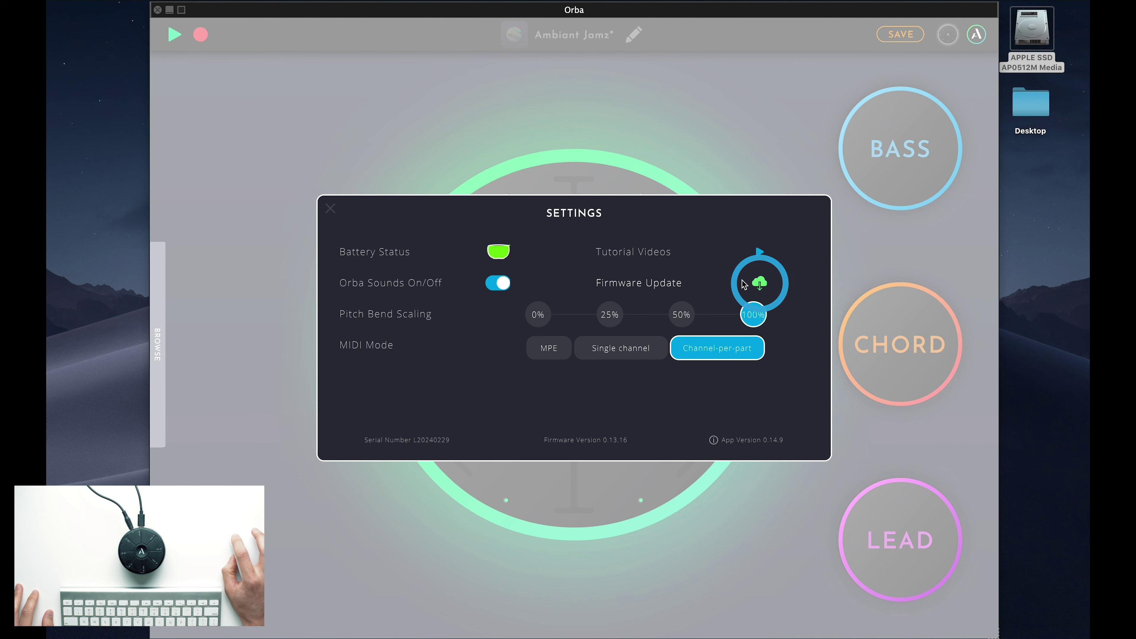
{"action": "left_click", "coordinate": [760, 285]}
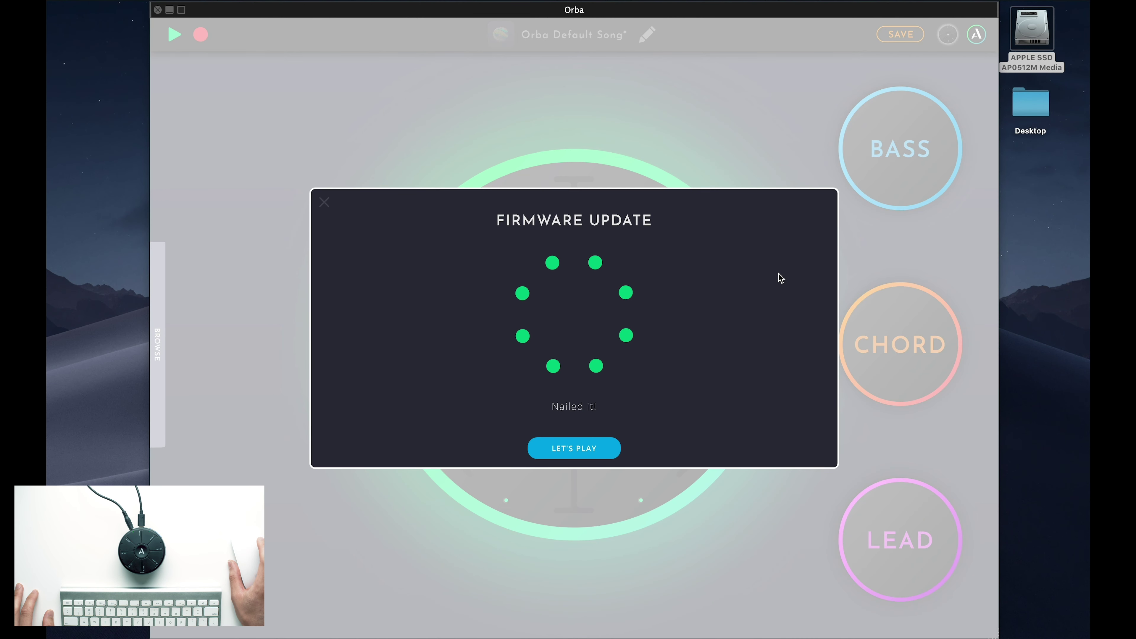
{"action": "left_click", "coordinate": [327, 205]}
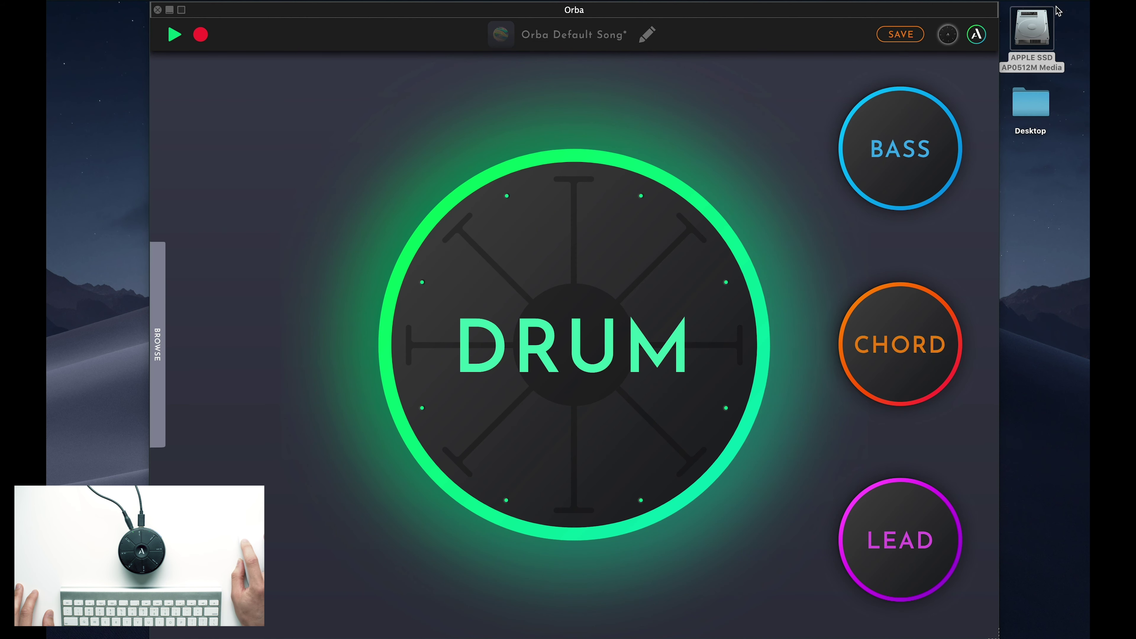
{"action": "left_click", "coordinate": [978, 36]}
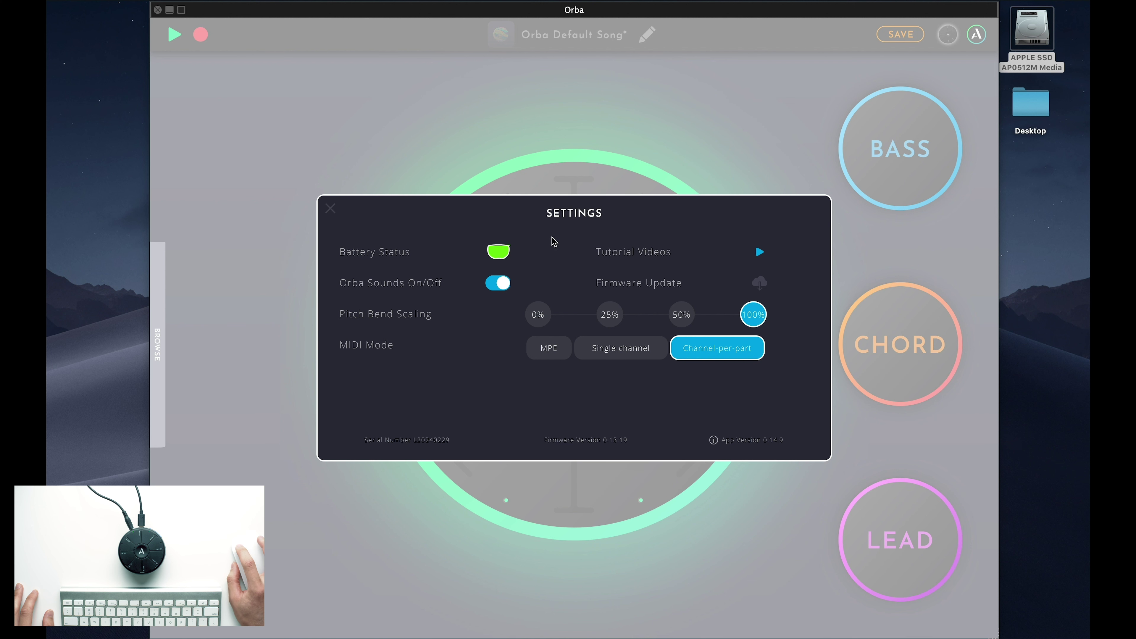
{"action": "left_click", "coordinate": [330, 207]}
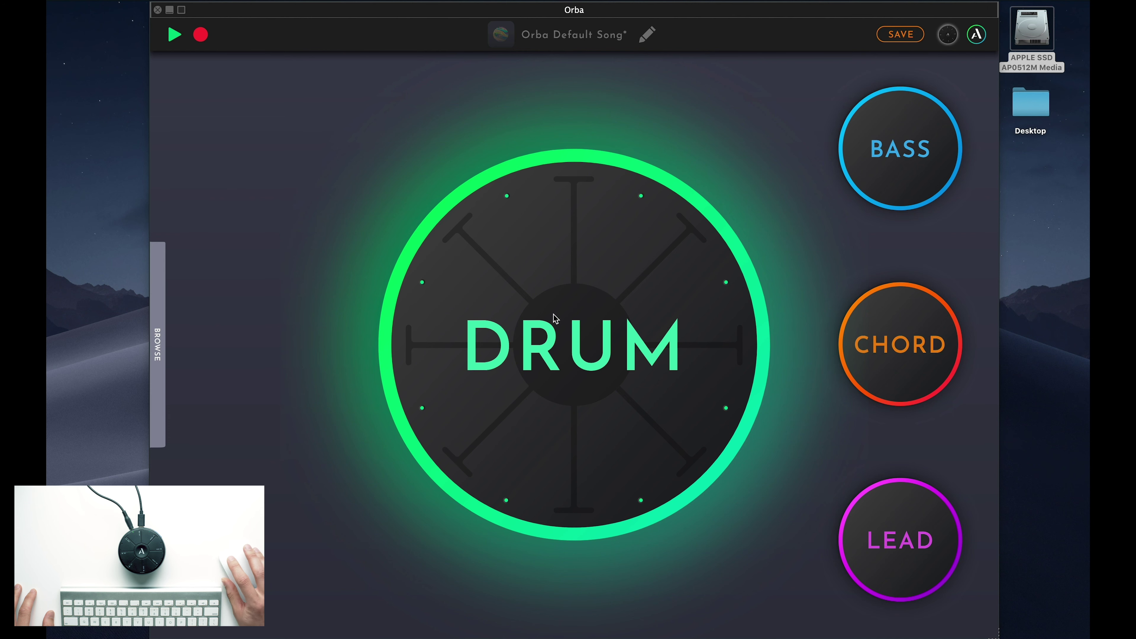
Cycle twice through the Bass, Chord, Lead and Drum parts of the song, ending on Drum
{"action": "left_click", "coordinate": [903, 156]}
{"action": "left_click", "coordinate": [900, 324]}
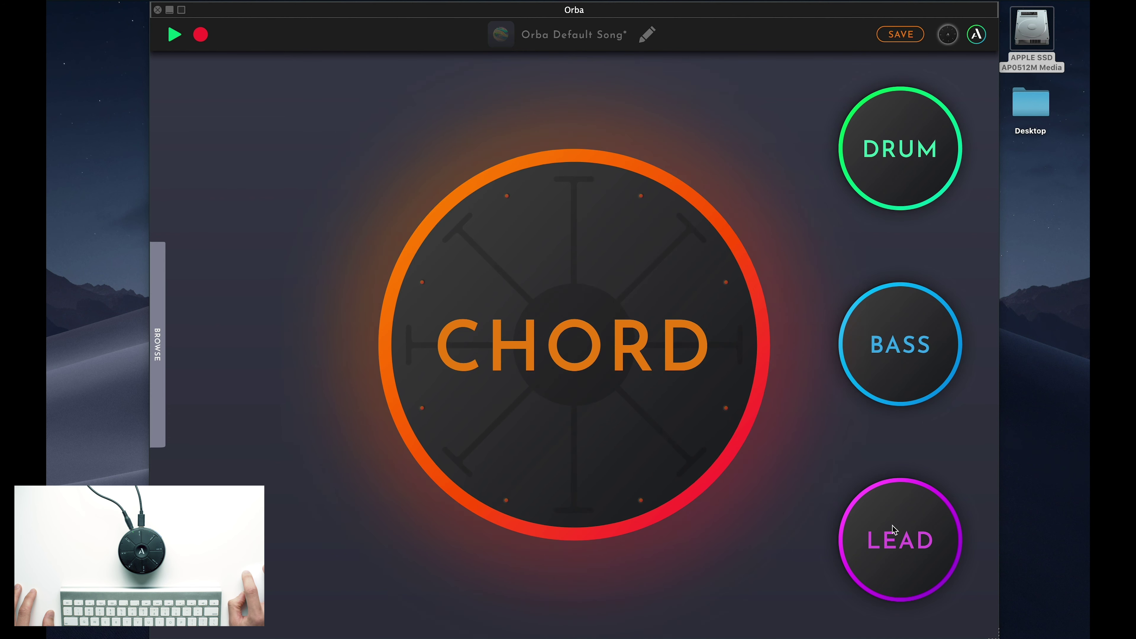
{"action": "left_click", "coordinate": [893, 530]}
{"action": "left_click", "coordinate": [931, 127]}
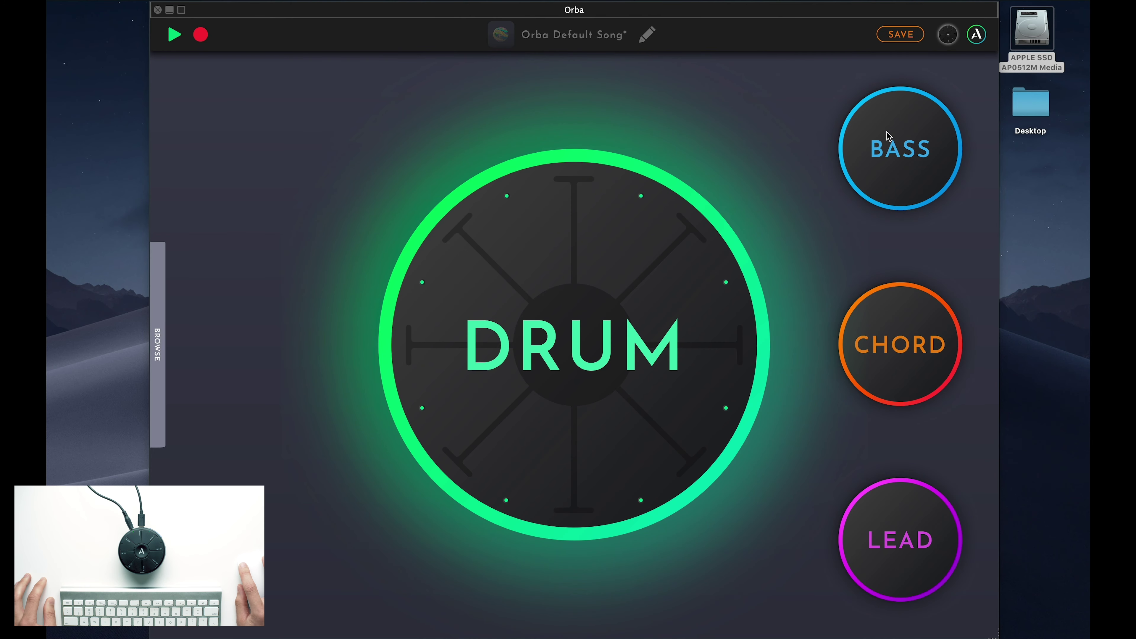
{"action": "left_click", "coordinate": [881, 152]}
{"action": "left_click", "coordinate": [900, 378]}
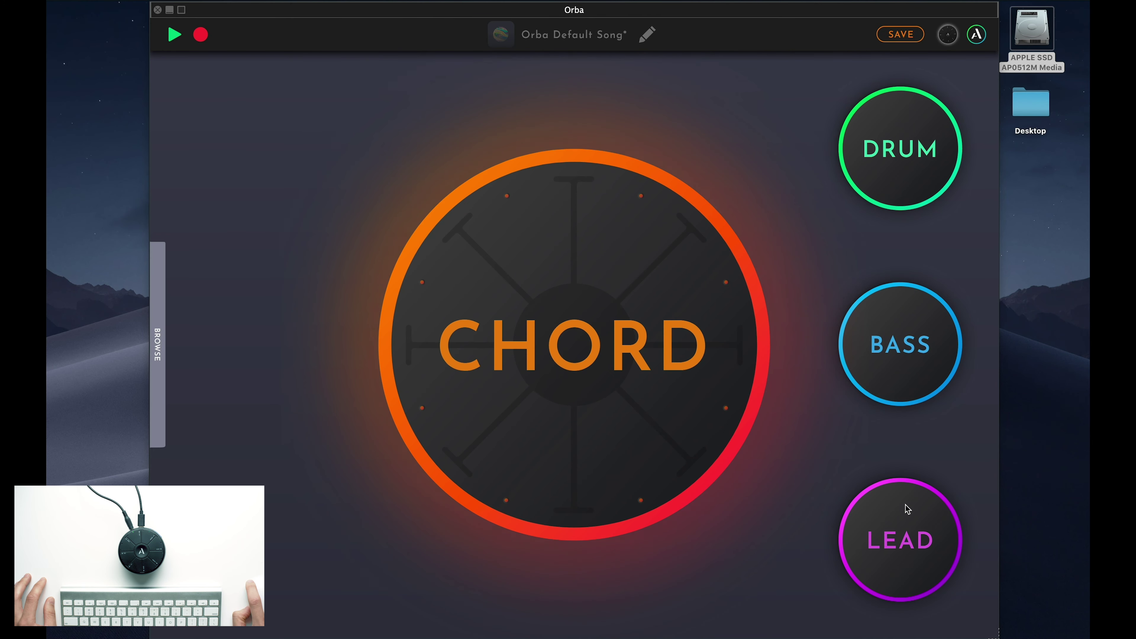
{"action": "left_click", "coordinate": [904, 509]}
{"action": "left_click", "coordinate": [907, 155]}
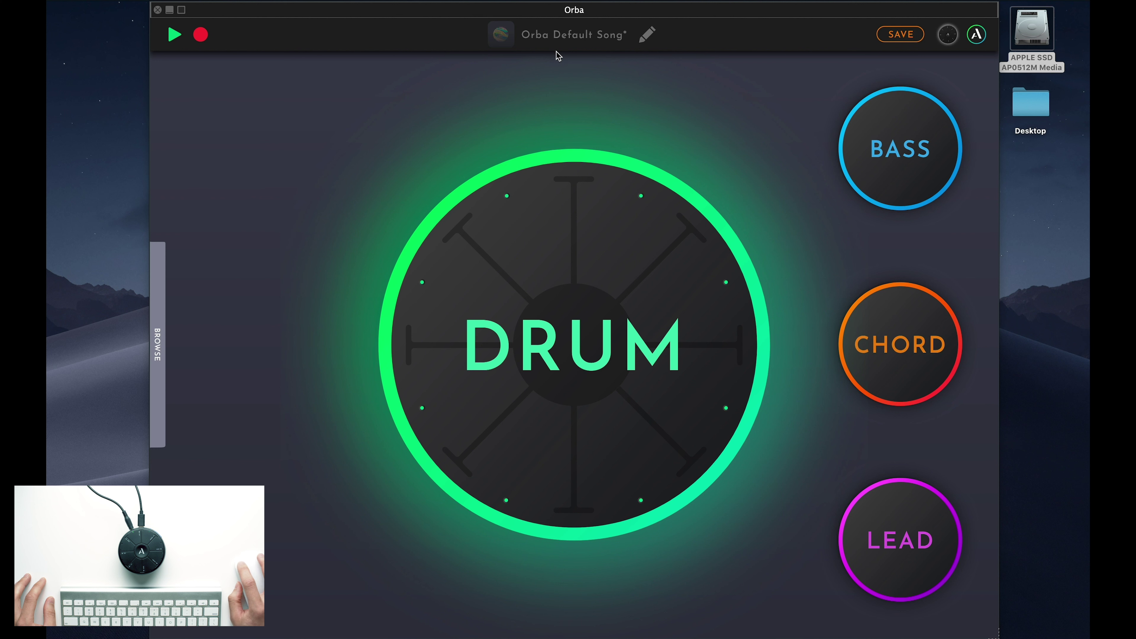
Examine the default song's editable details, including the key choices and cover images, and close them without changes
{"action": "left_click", "coordinate": [647, 34]}
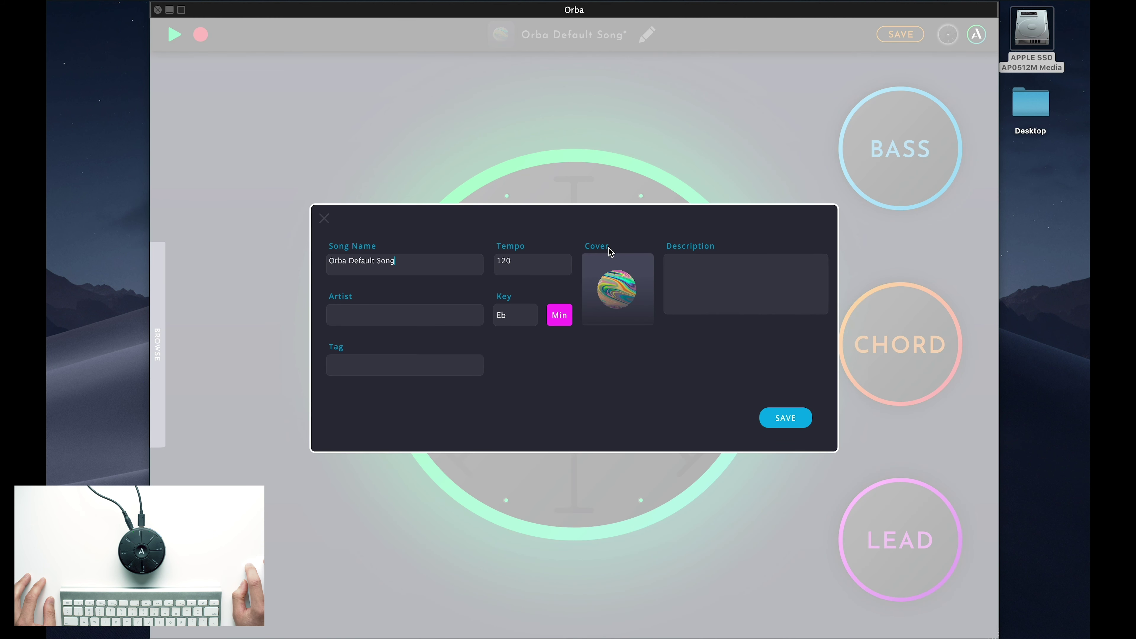
{"action": "left_click", "coordinate": [513, 322]}
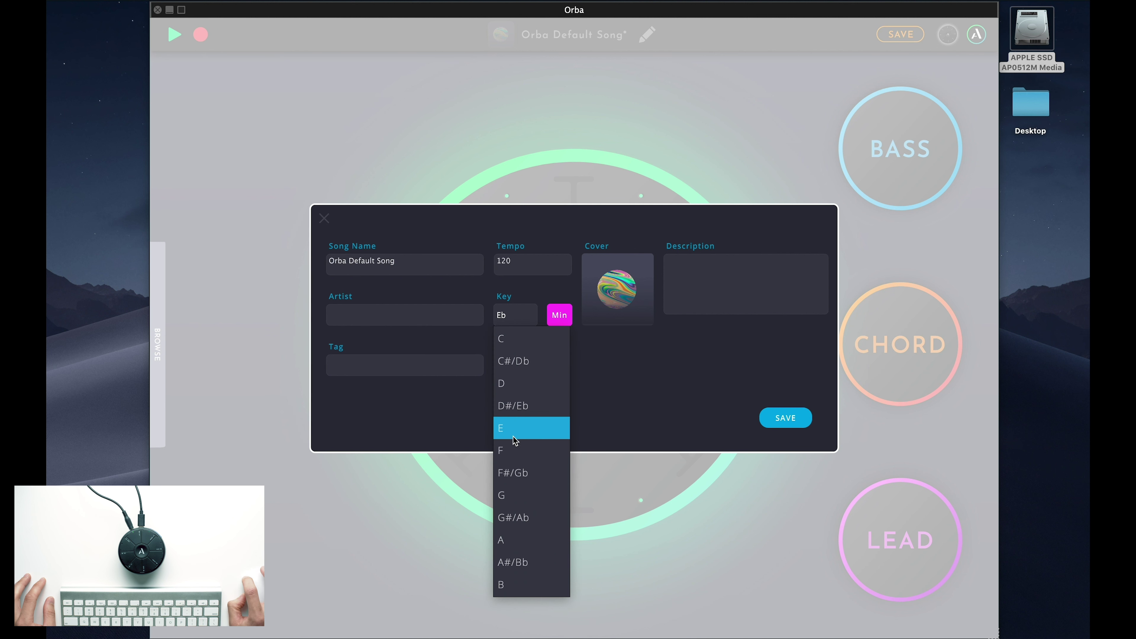
{"action": "left_click", "coordinate": [521, 317]}
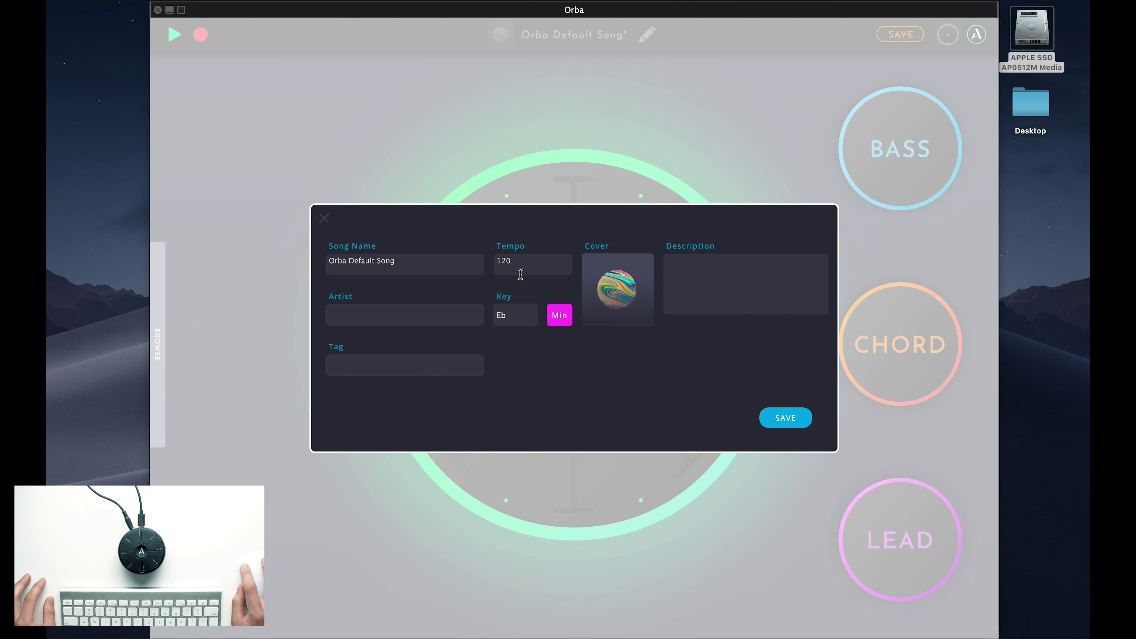
{"action": "left_click", "coordinate": [634, 293]}
{"action": "scroll", "coordinate": [634, 293], "scroll_direction": "down", "scroll_amount": 5}
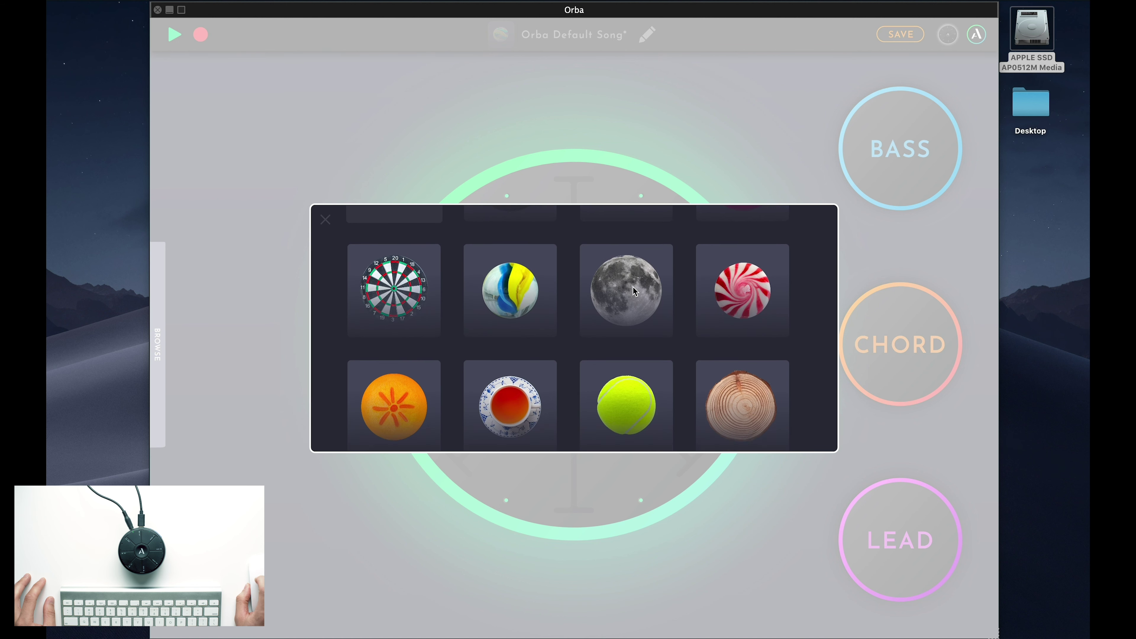
{"action": "left_click", "coordinate": [326, 222]}
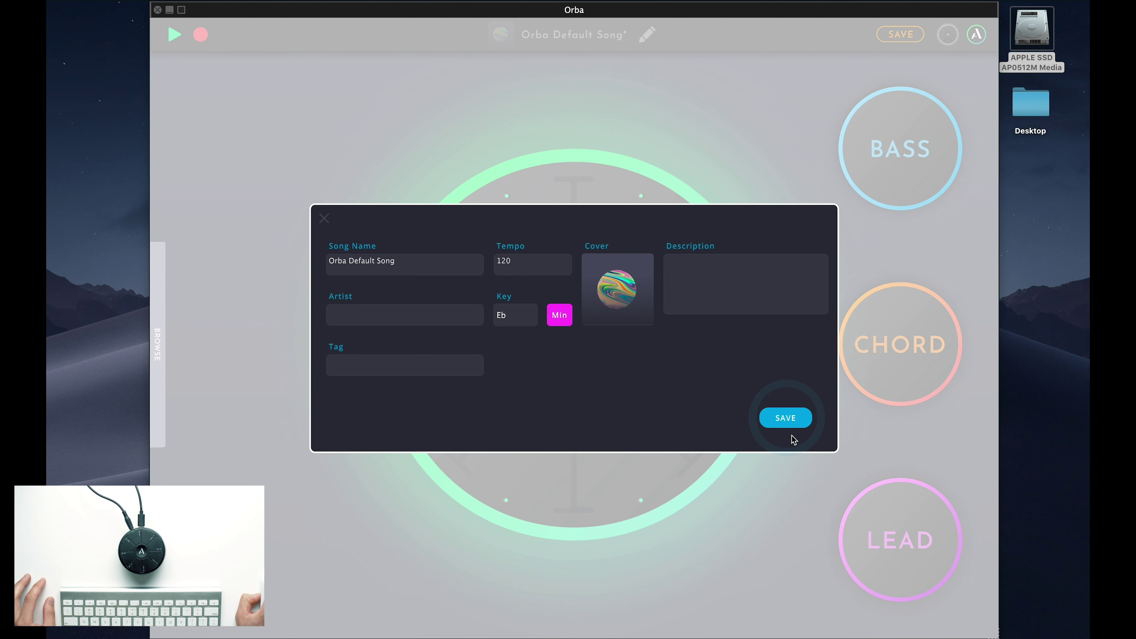
{"action": "left_click", "coordinate": [324, 219]}
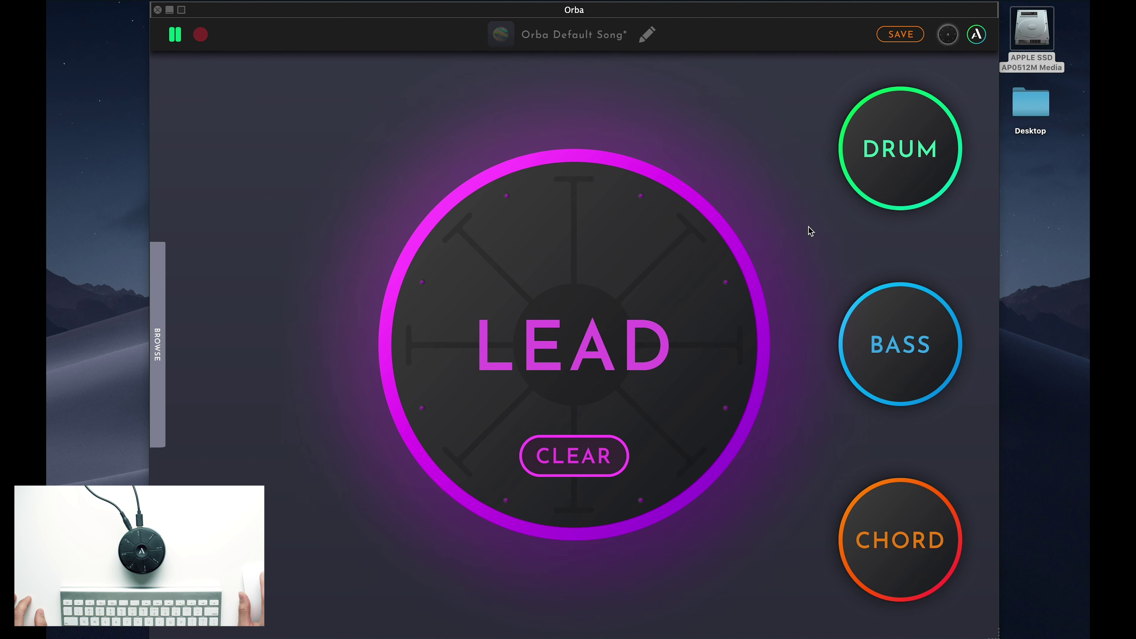
Clear the recorded Lead loop and pause the song's playback
{"action": "left_click", "coordinate": [549, 460]}
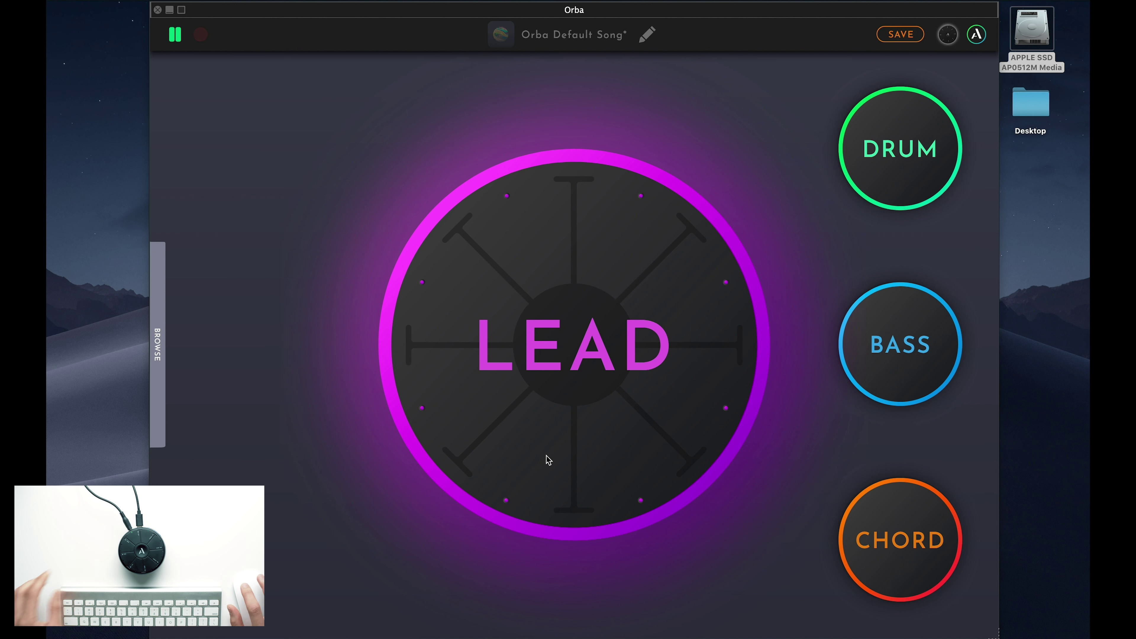
{"action": "left_click", "coordinate": [179, 36]}
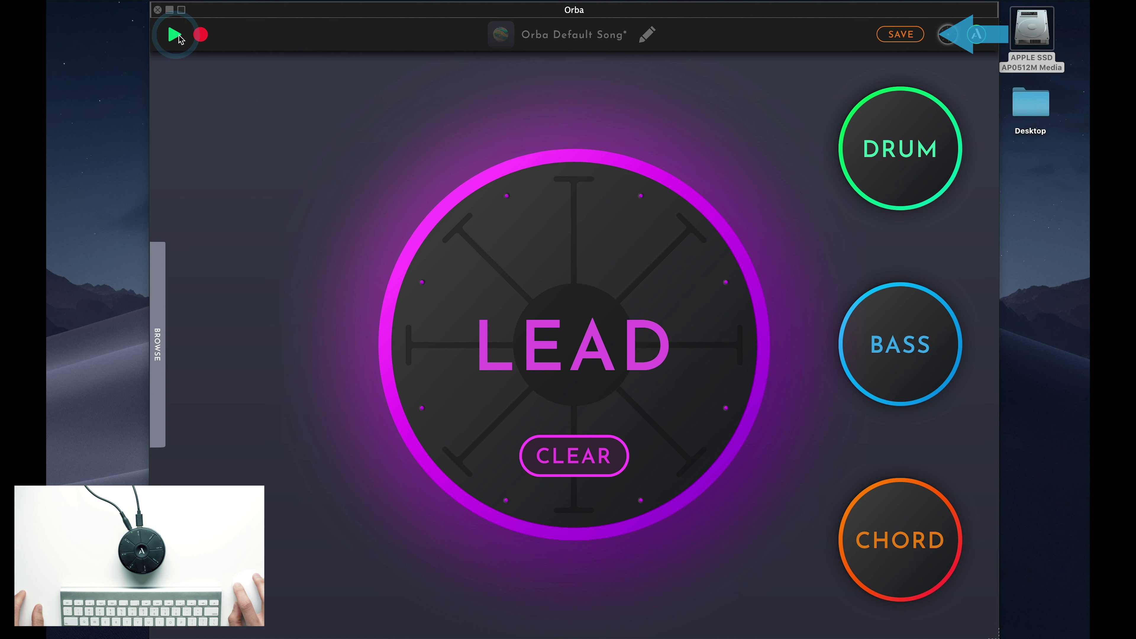
Save the song as "Orba Default Song #1" with the moon picture as its cover
{"action": "left_click", "coordinate": [900, 34]}
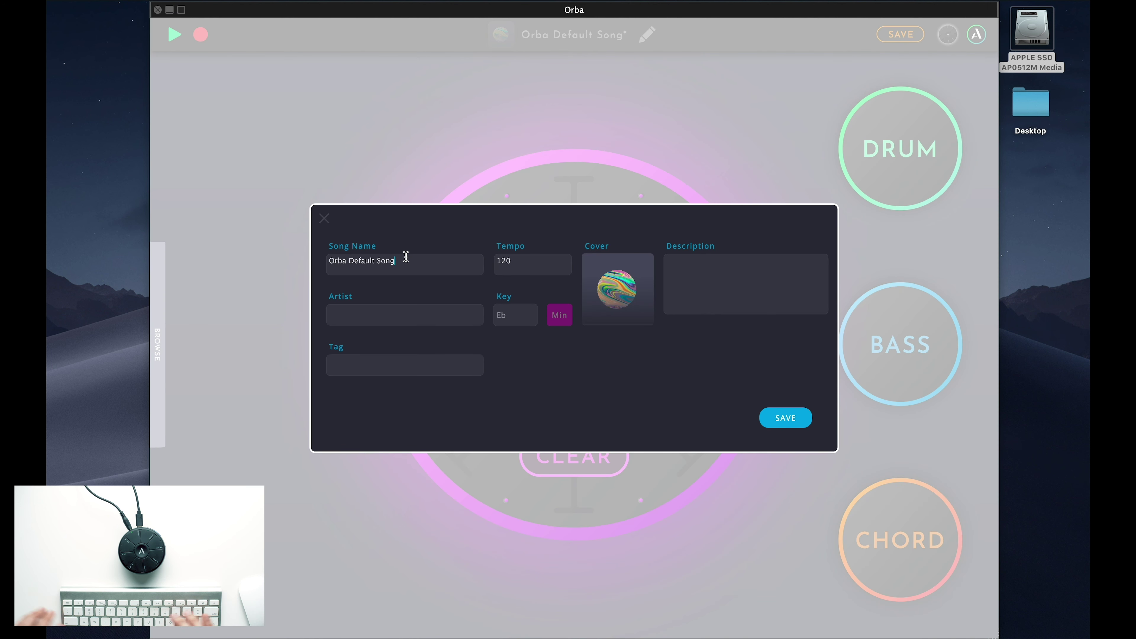
{"action": "type", "text": "#1"}
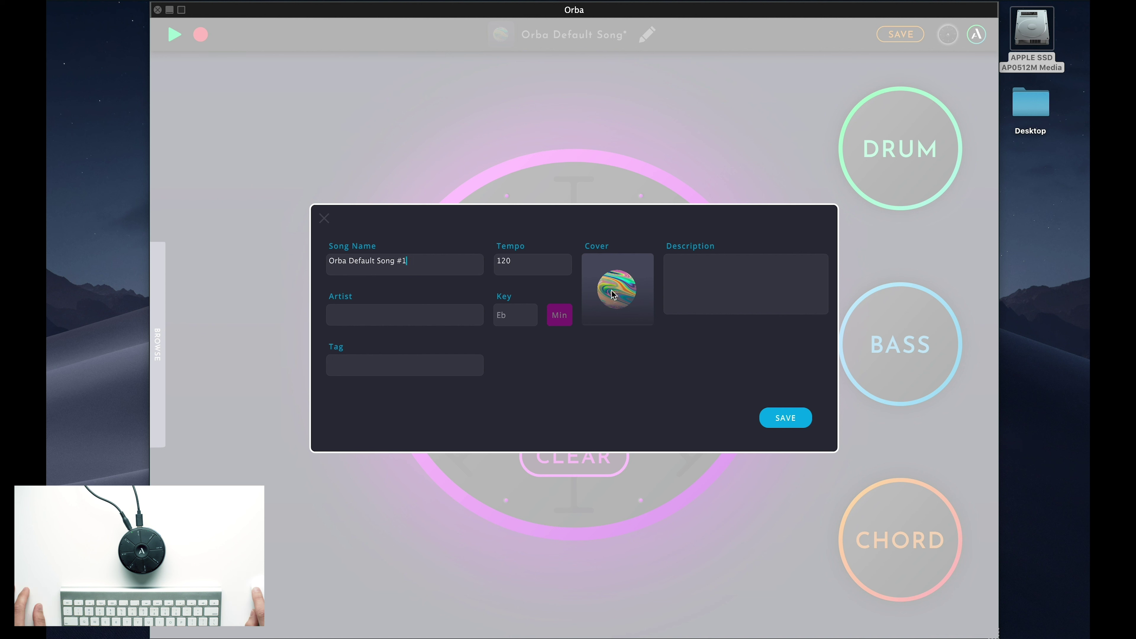
{"action": "left_click", "coordinate": [627, 298]}
{"action": "left_click", "coordinate": [637, 369]}
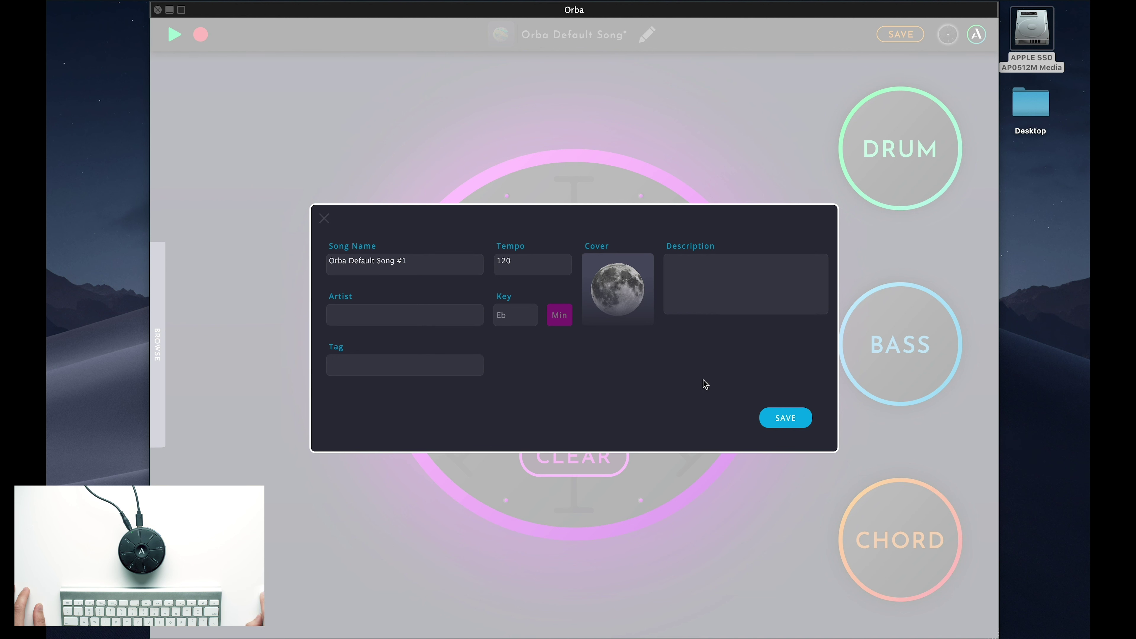
{"action": "left_click", "coordinate": [793, 419]}
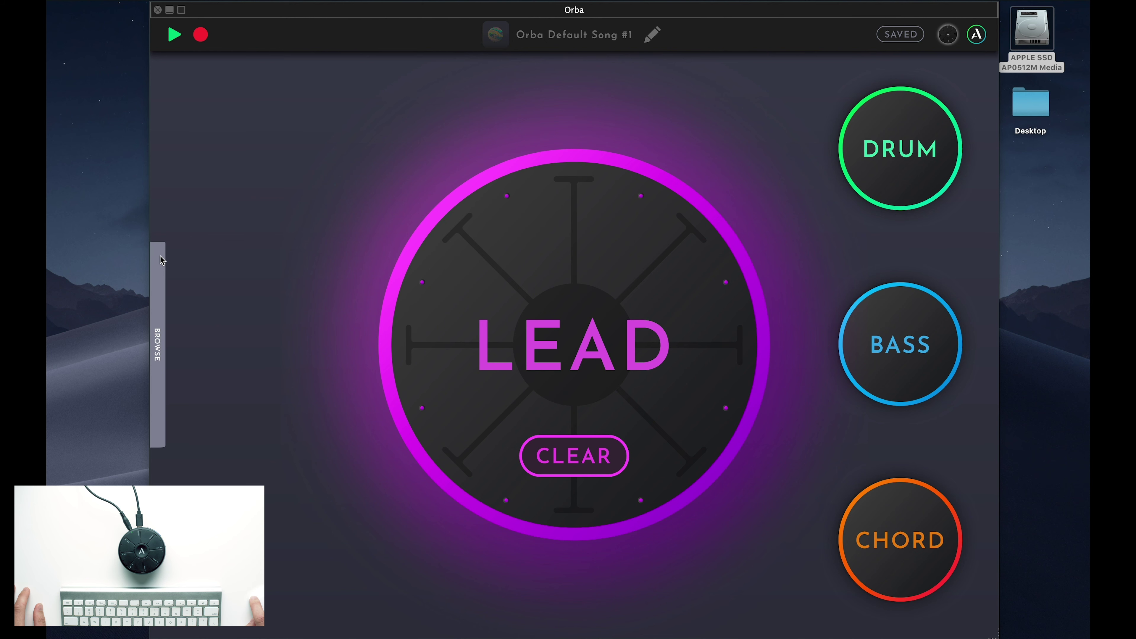
Open the saved moon-cover song's details from the song library, view the cover choices, and close without overwriting
{"action": "left_click", "coordinate": [157, 287]}
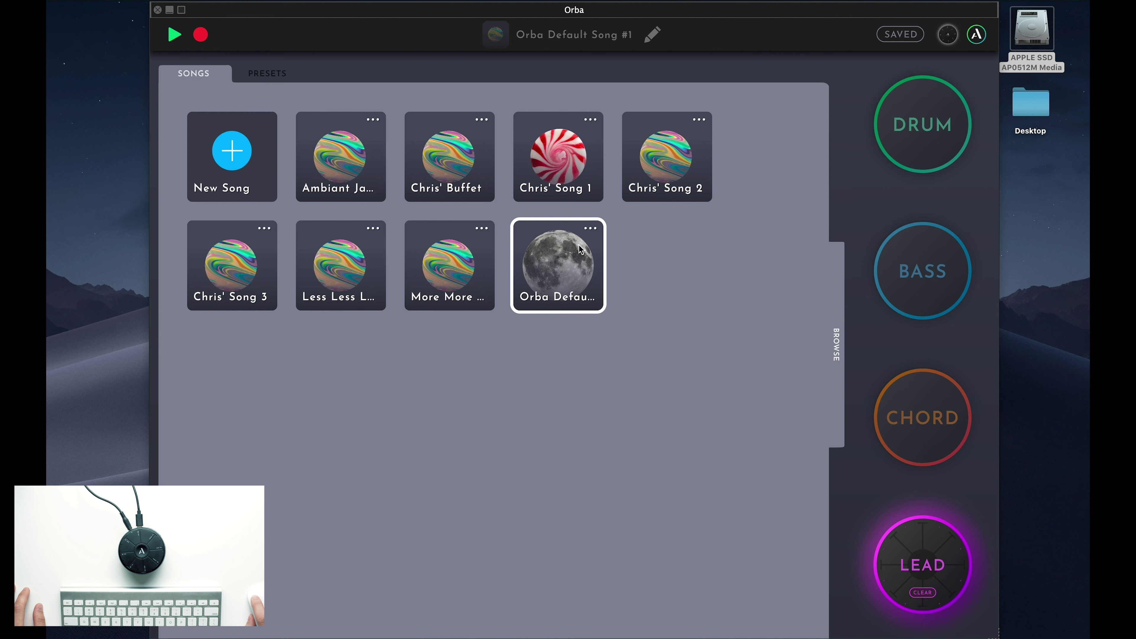
{"action": "left_click", "coordinate": [590, 228]}
{"action": "left_click", "coordinate": [526, 254]}
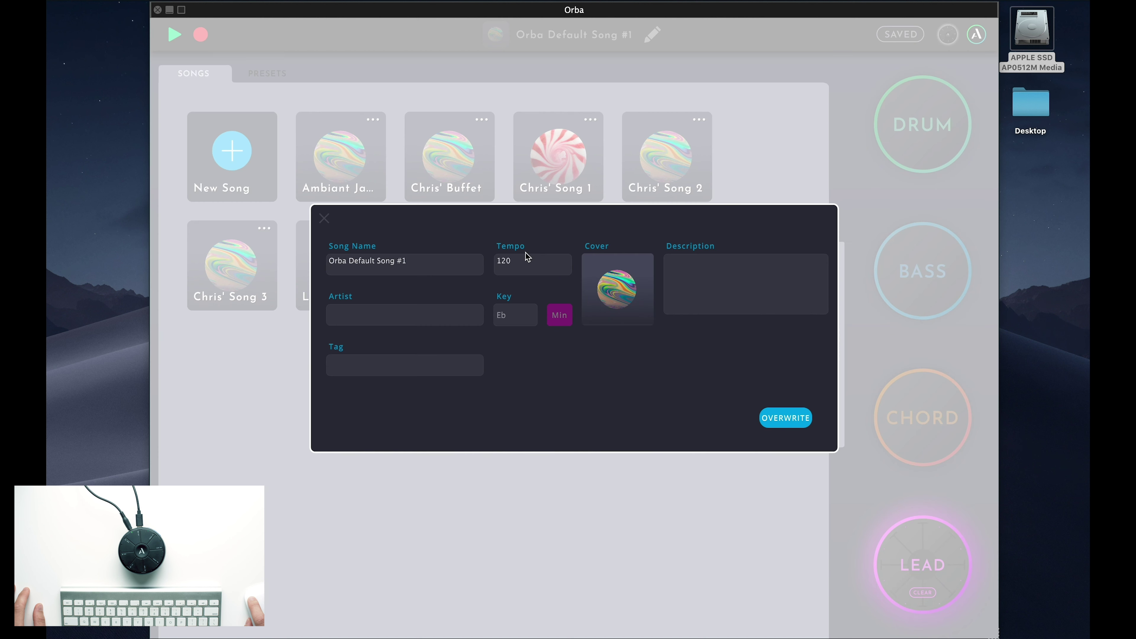
{"action": "left_click", "coordinate": [605, 289]}
{"action": "left_click", "coordinate": [324, 219]}
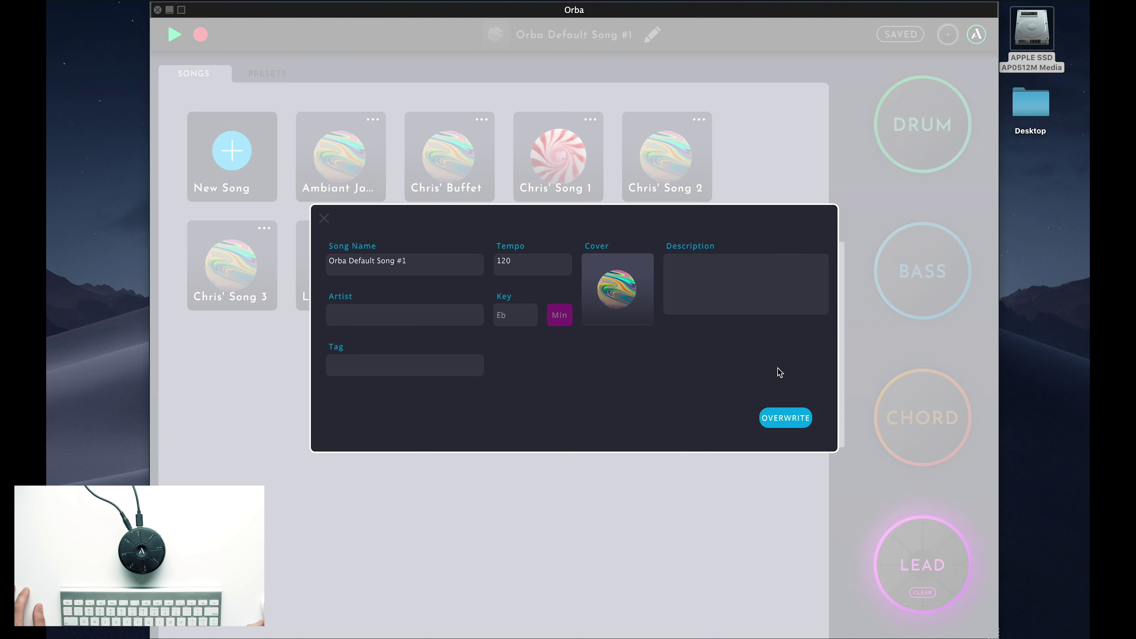
{"action": "left_click", "coordinate": [325, 219]}
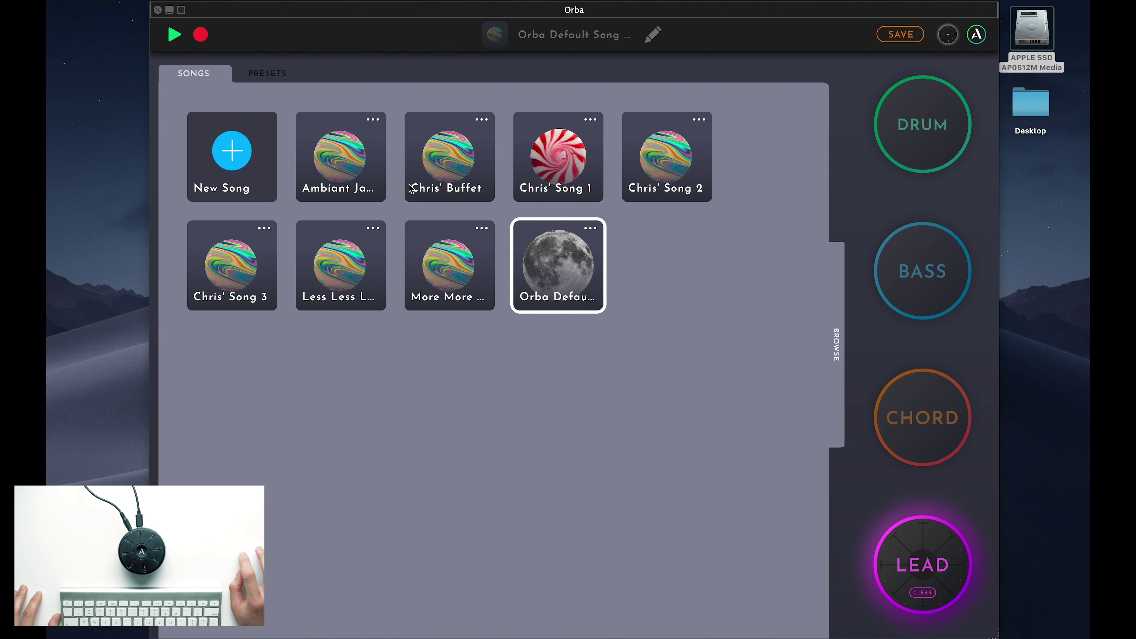
Browse the presets and load Ambeeant for the Lead part
{"action": "left_click", "coordinate": [278, 74]}
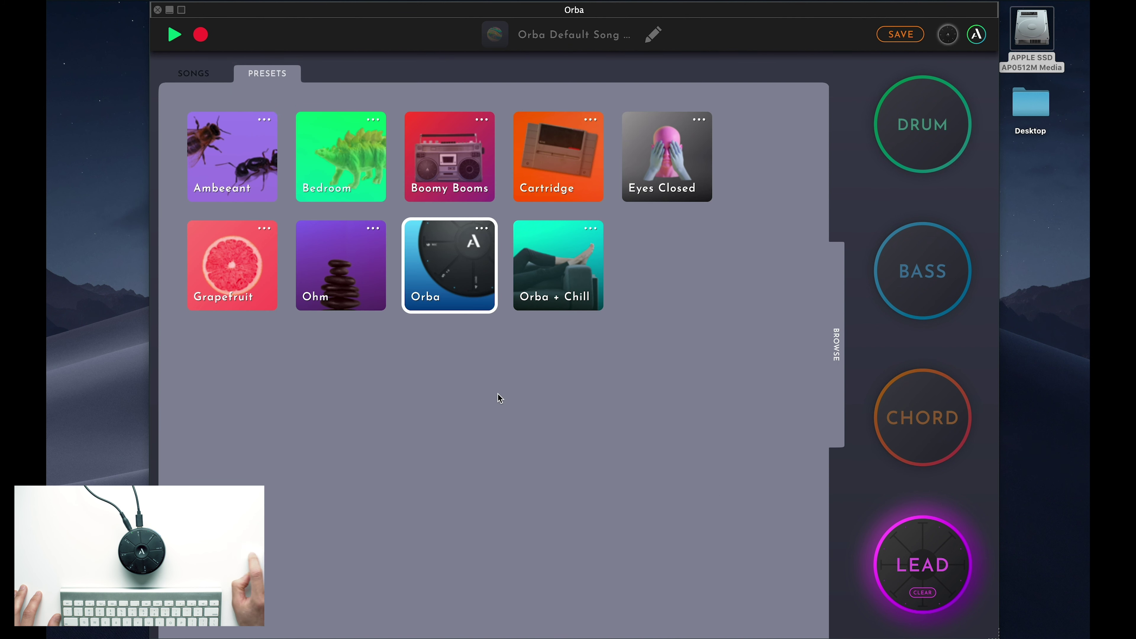
{"action": "left_click", "coordinate": [253, 163]}
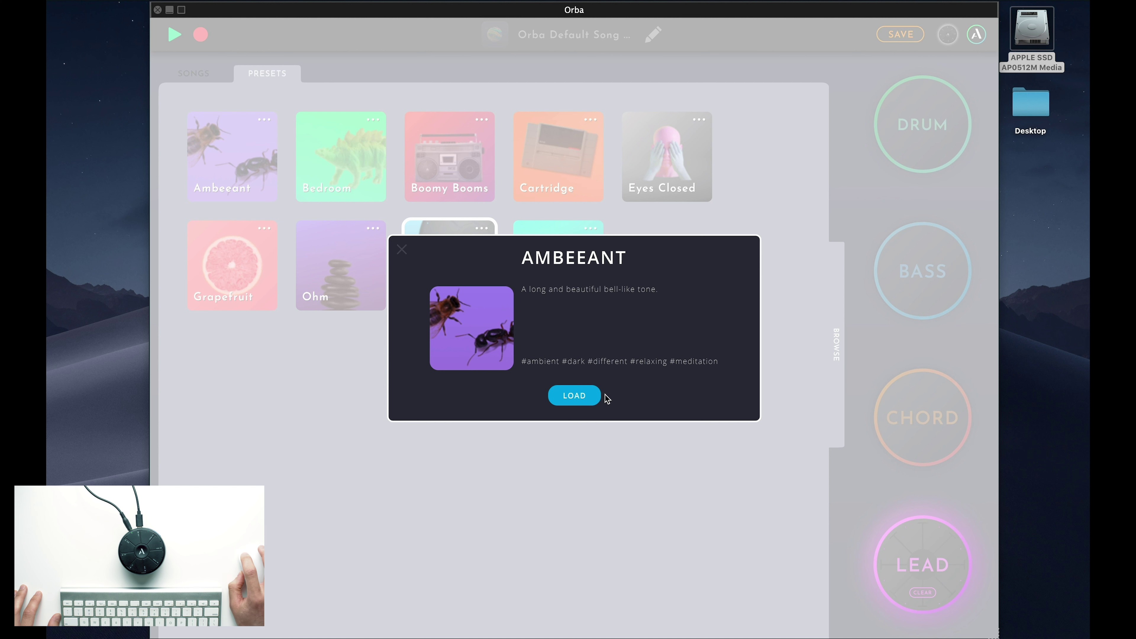
{"action": "left_click", "coordinate": [581, 396]}
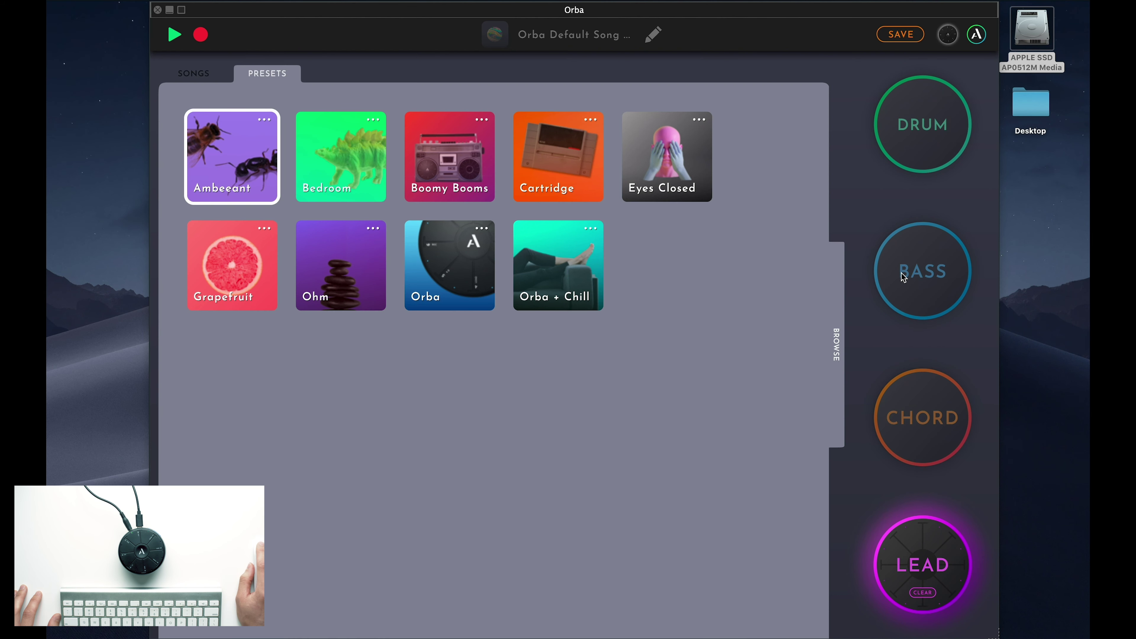
Load the Bedroom preset for the Bass part and the Cartridge preset for the Drum part
{"action": "left_click", "coordinate": [908, 286]}
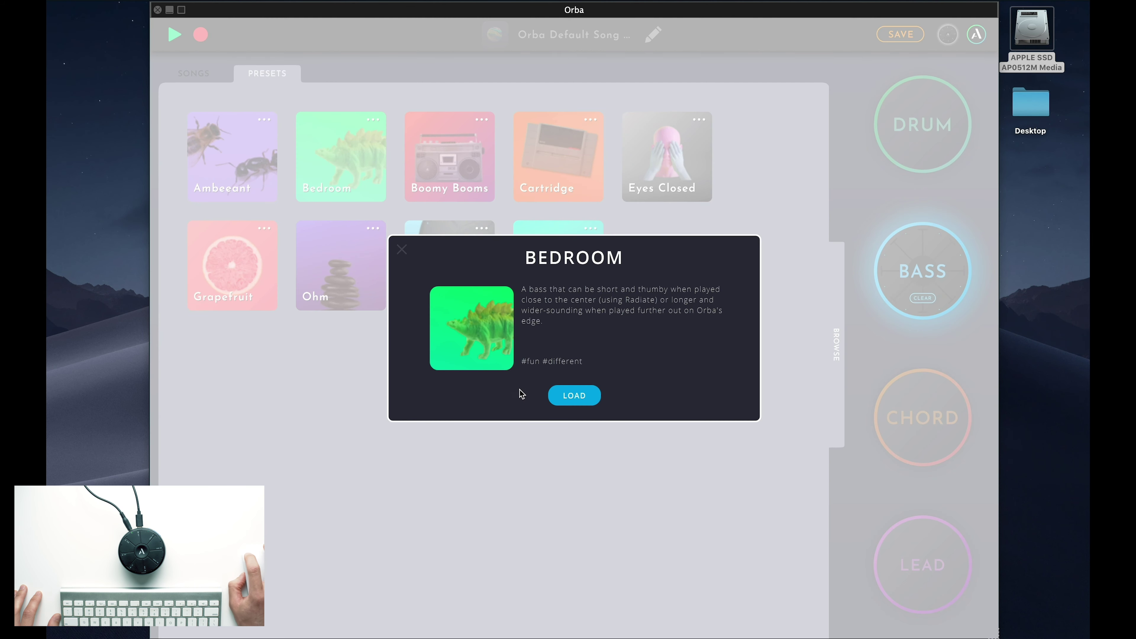
{"action": "left_click", "coordinate": [565, 395]}
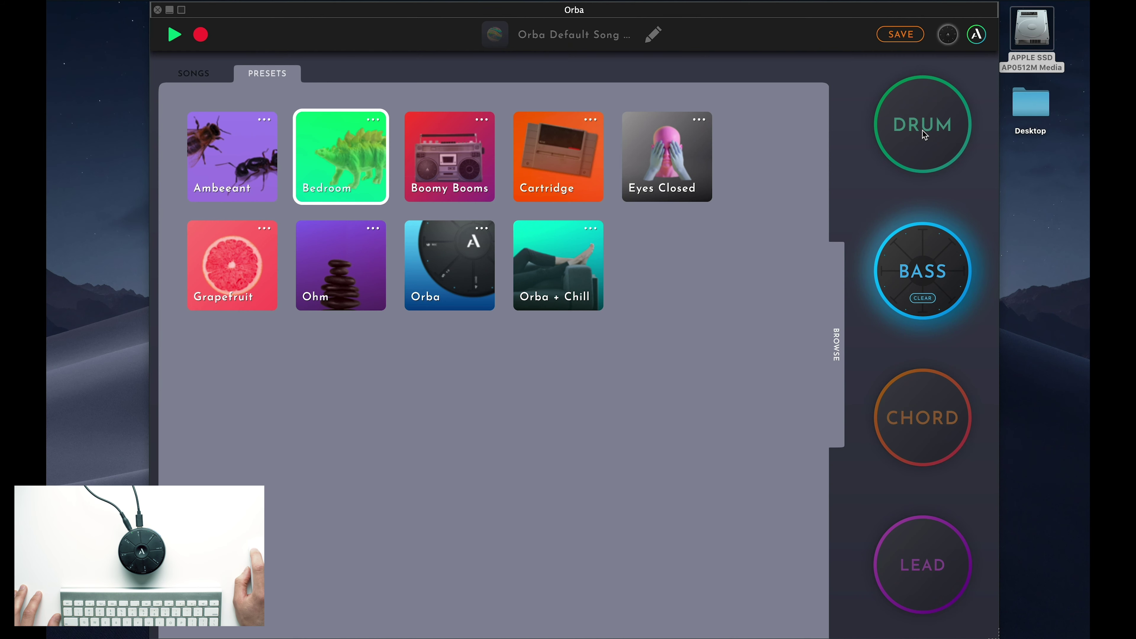
{"action": "left_click", "coordinate": [924, 134]}
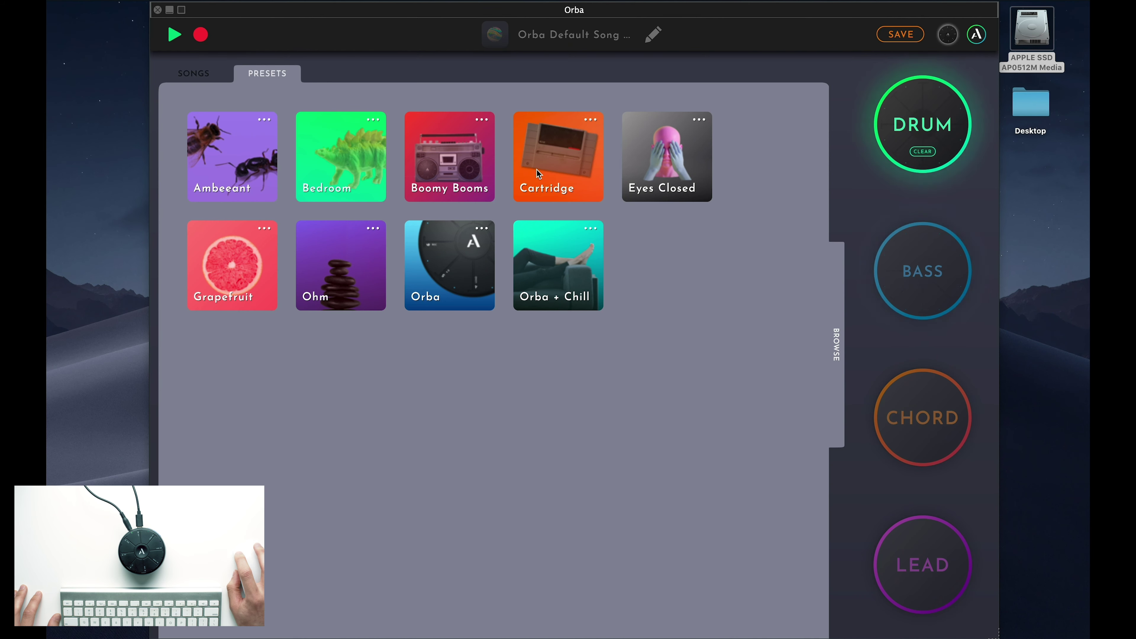
{"action": "left_click", "coordinate": [574, 397]}
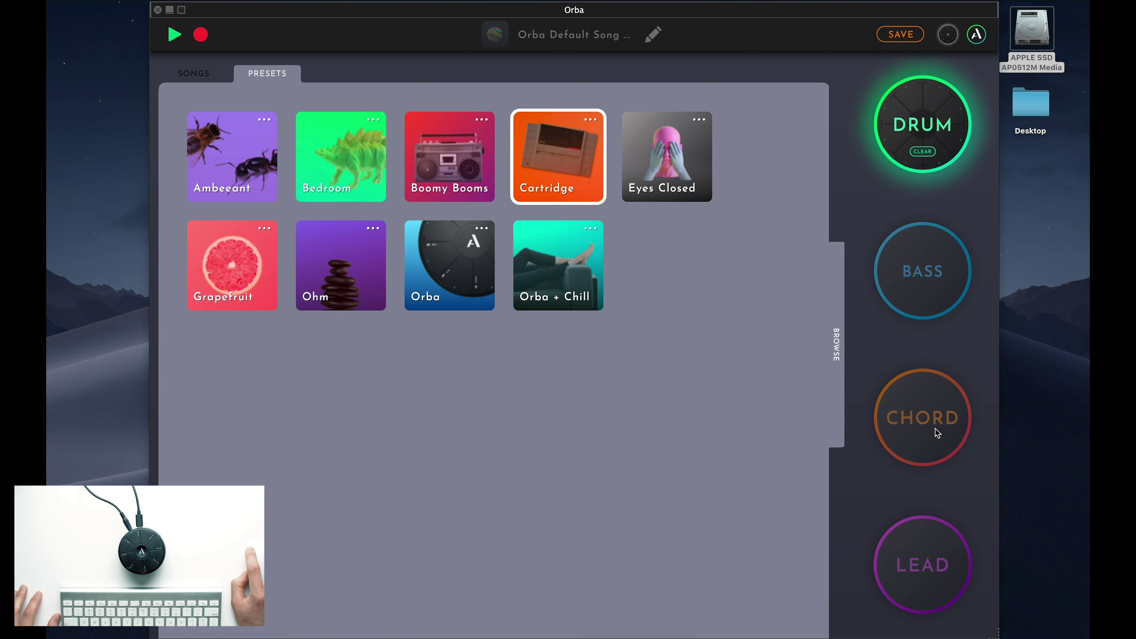
Load the Orba + Chill preset for the Chord part
{"action": "left_click", "coordinate": [937, 433]}
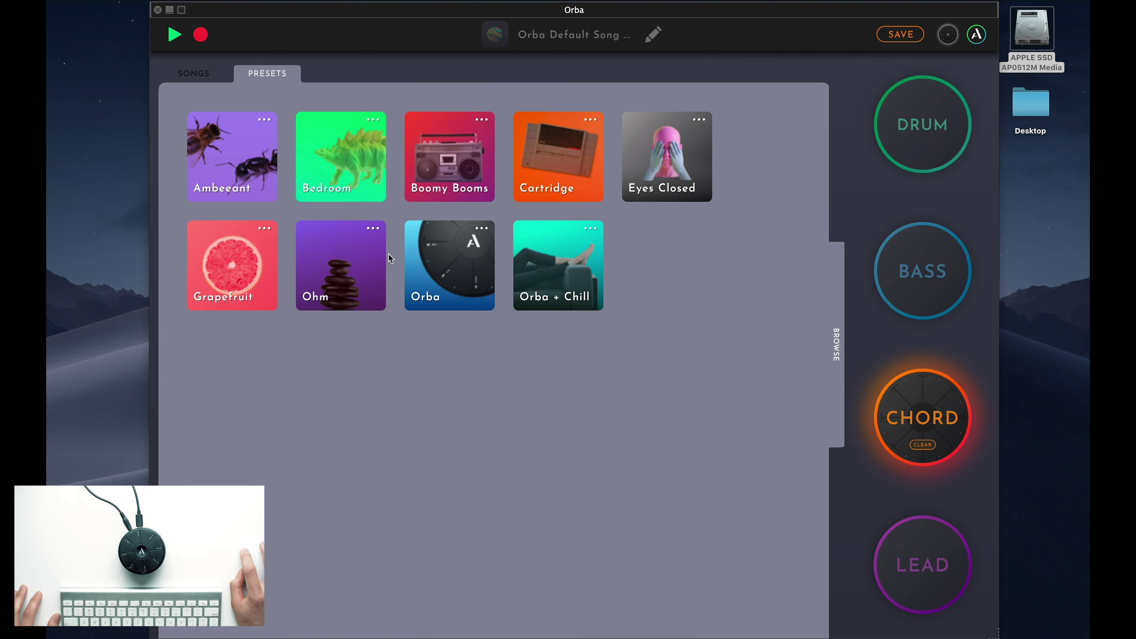
{"action": "left_click", "coordinate": [562, 281]}
{"action": "left_click", "coordinate": [574, 395]}
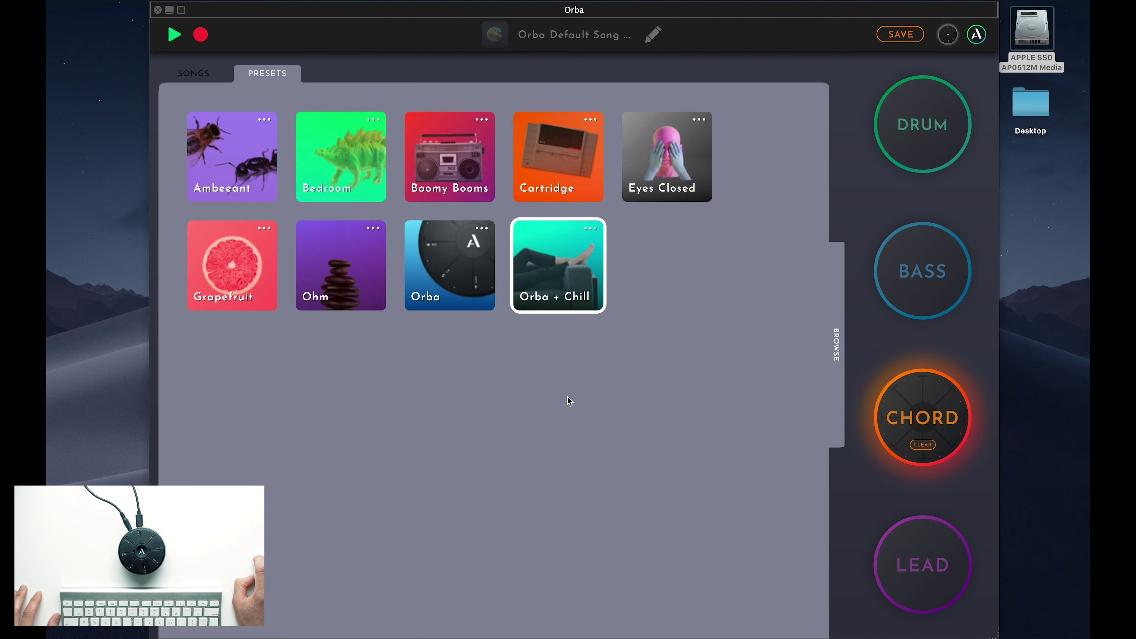
Save the song with its new presets under the name "Ambeeant Jamz", using the overwrite option
{"action": "left_click", "coordinate": [907, 32]}
{"action": "triple_click", "coordinate": [394, 260]}
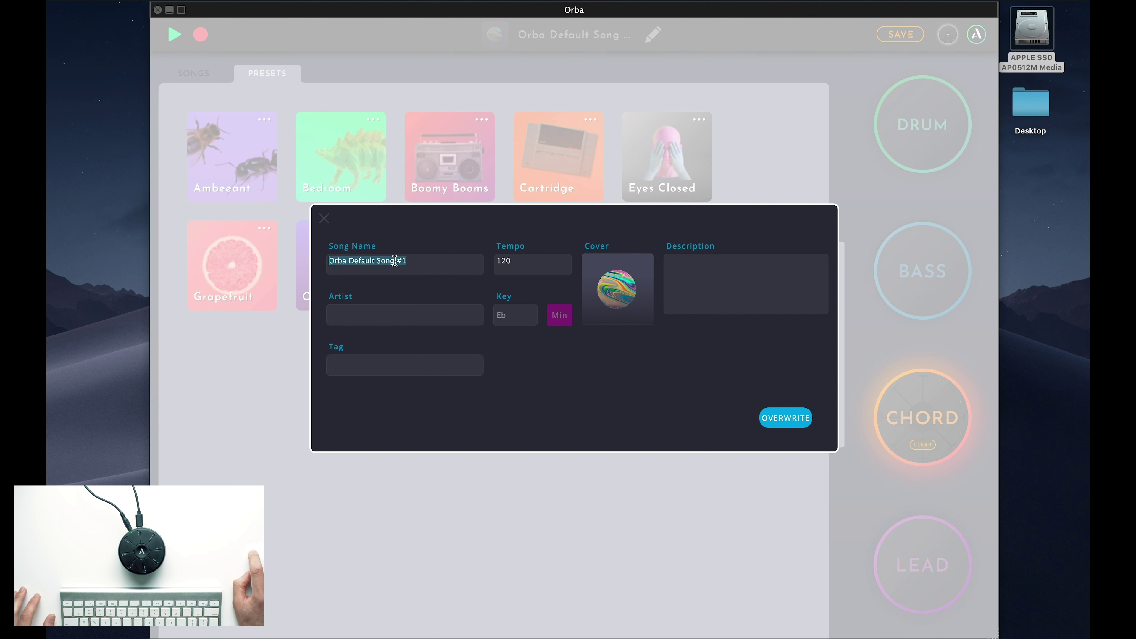
{"action": "type", "text": "Ambeea"}
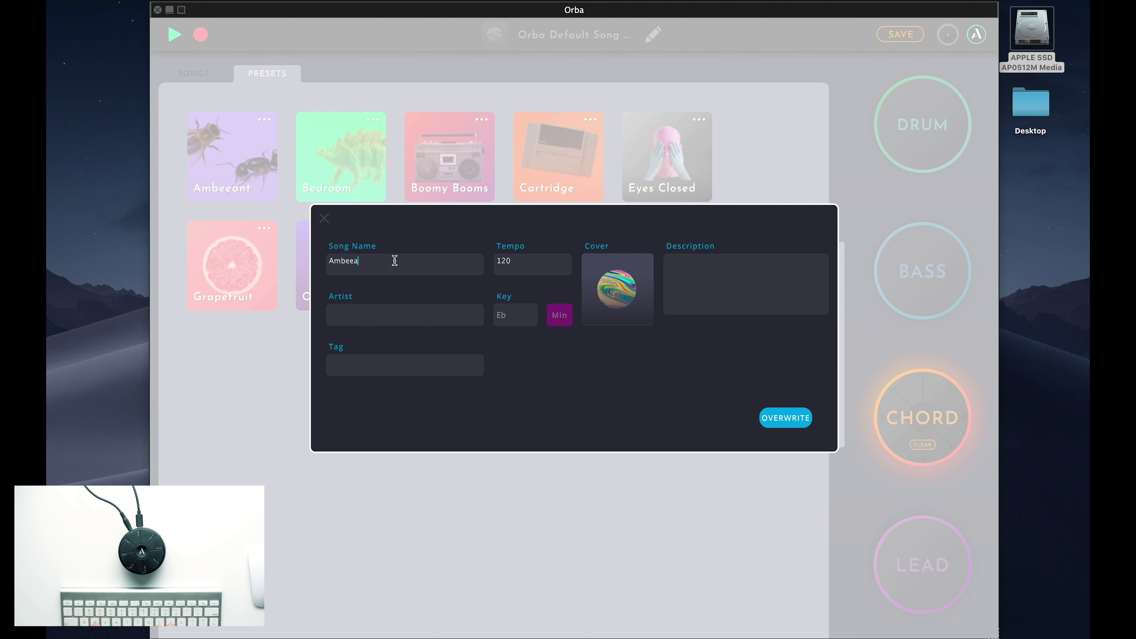
{"action": "type", "text": "nt Jamz"}
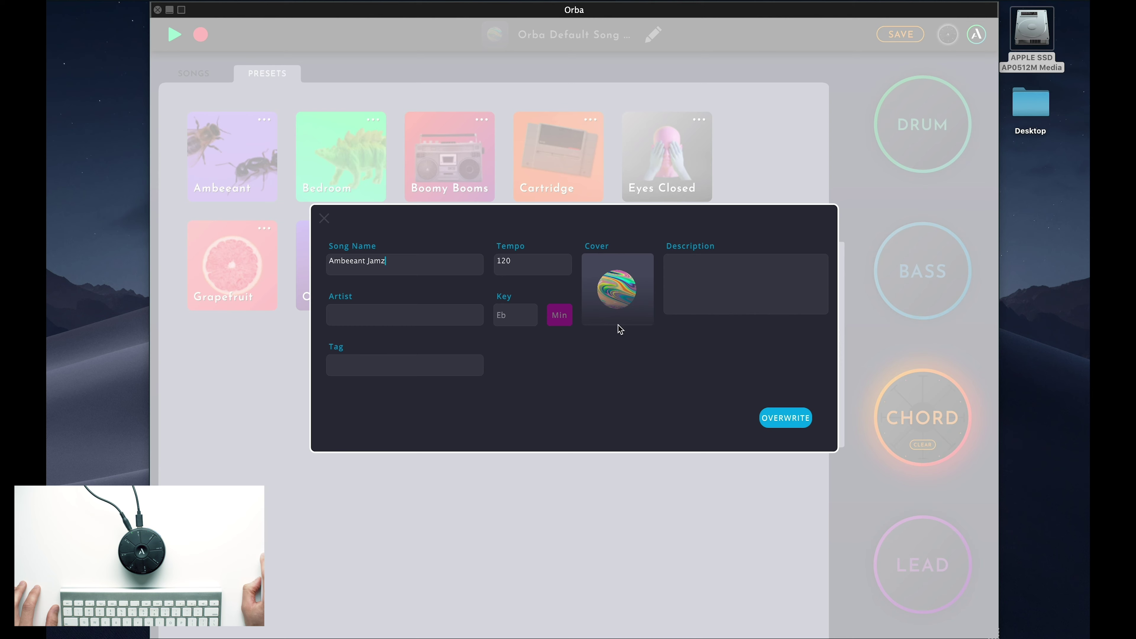
{"action": "left_click", "coordinate": [783, 417]}
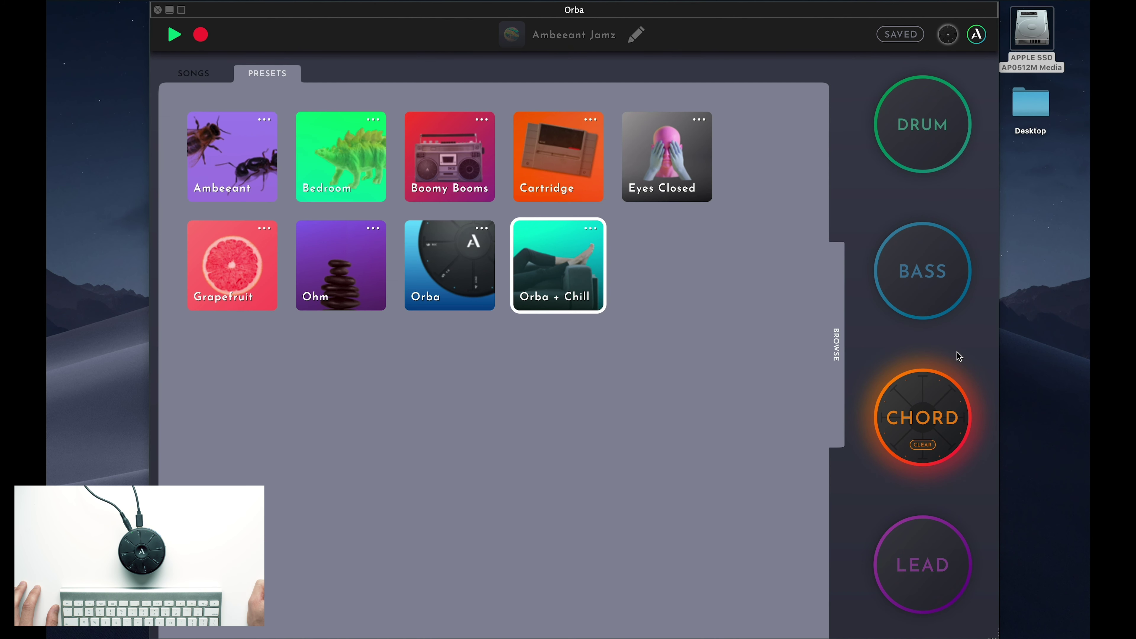
Leave the preset browser for the settings and toggle Orba Sounds off and on, leaving it on
{"action": "left_click", "coordinate": [837, 345]}
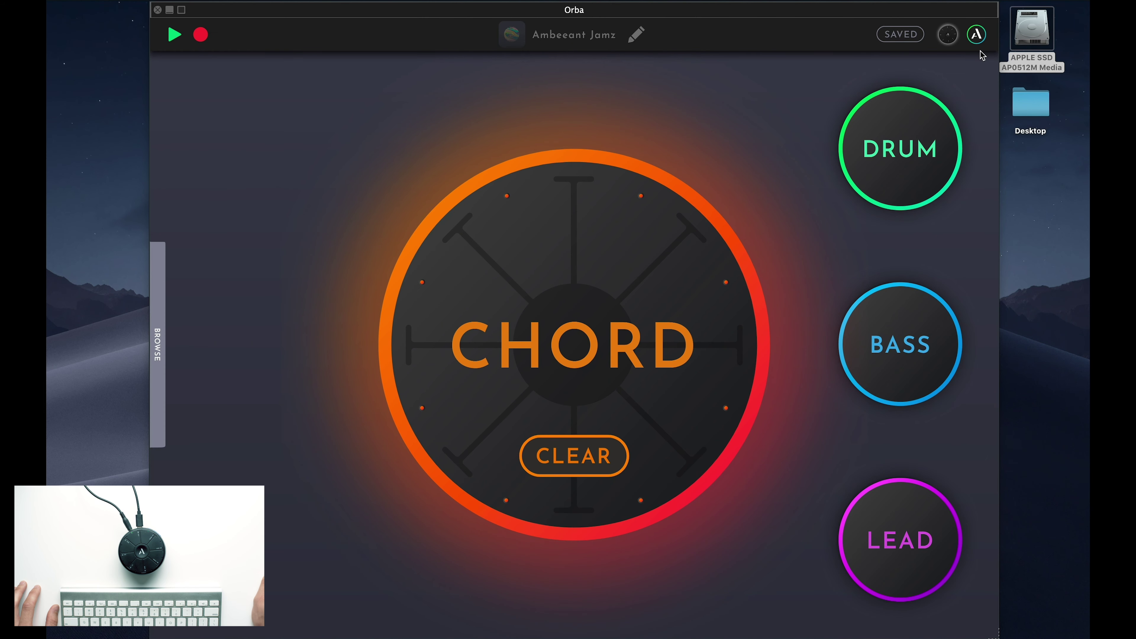
{"action": "left_click", "coordinate": [978, 39]}
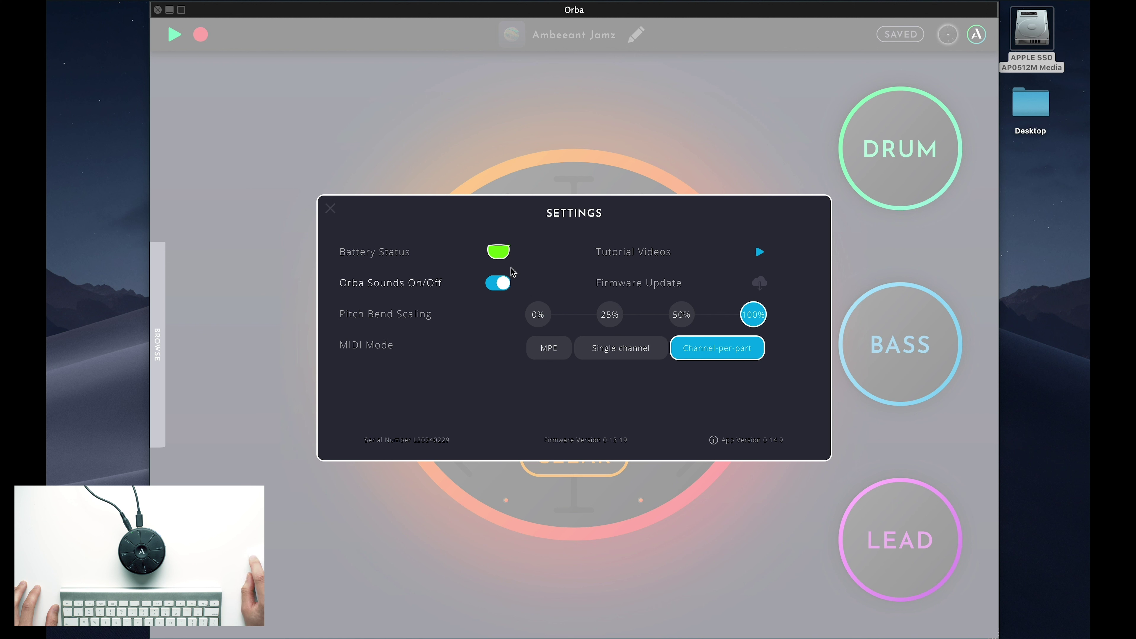
{"action": "left_click", "coordinate": [500, 284]}
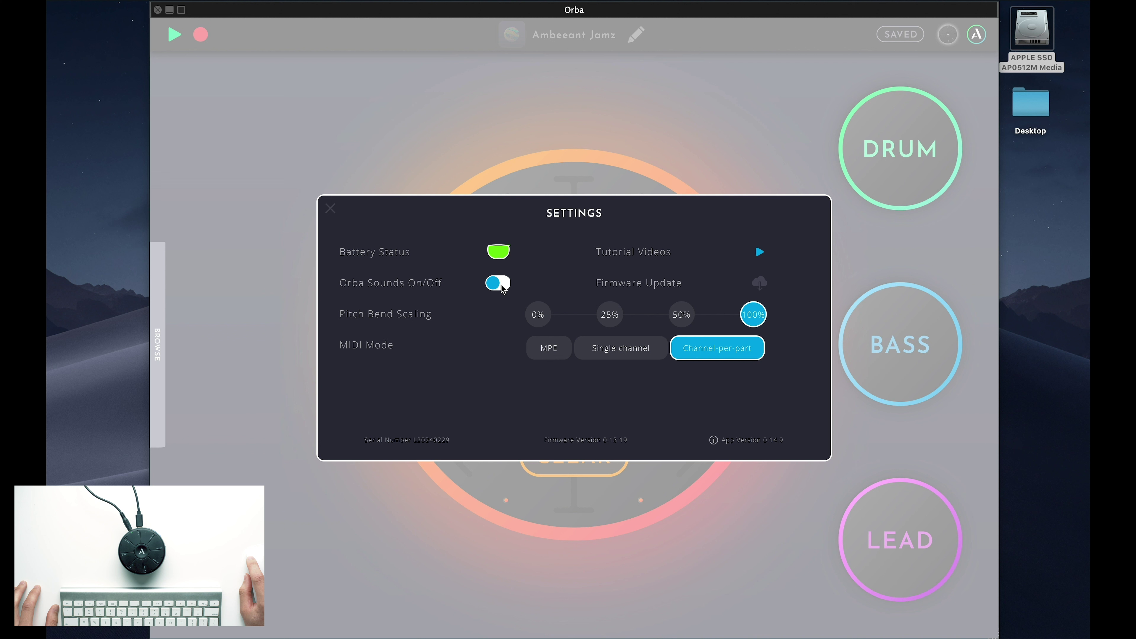
{"action": "left_click", "coordinate": [502, 284]}
{"action": "left_click", "coordinate": [502, 286]}
{"action": "left_click", "coordinate": [501, 286]}
Try pitch bend scaling at 0%, 25% and 50%, and set it back to 100%
{"action": "left_click", "coordinate": [541, 315]}
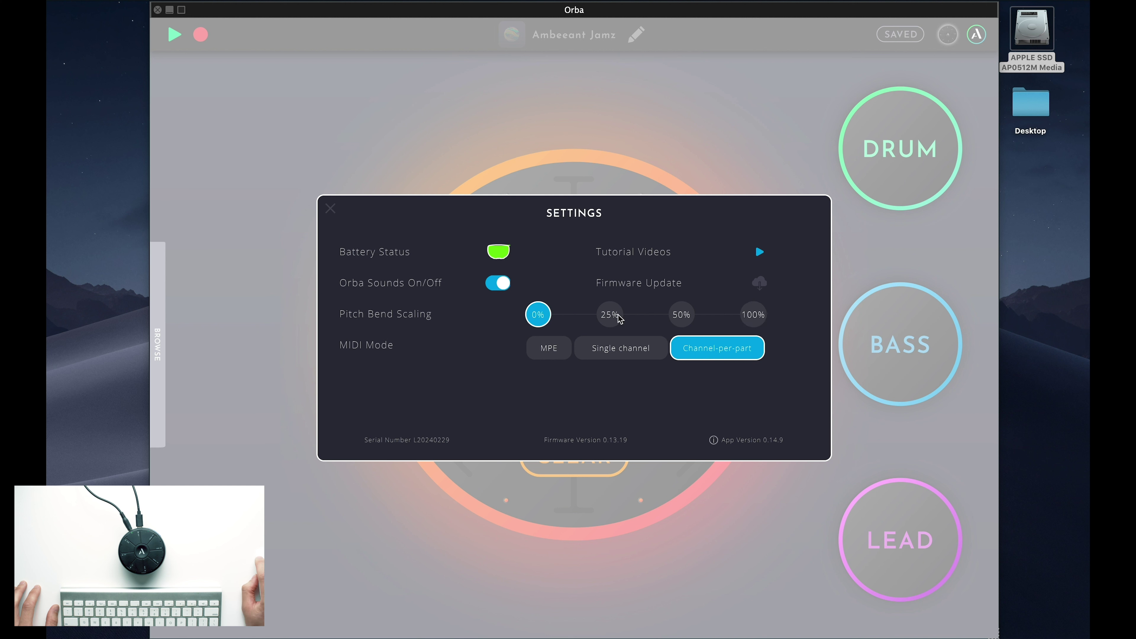
{"action": "left_click", "coordinate": [616, 317]}
{"action": "left_click", "coordinate": [679, 319]}
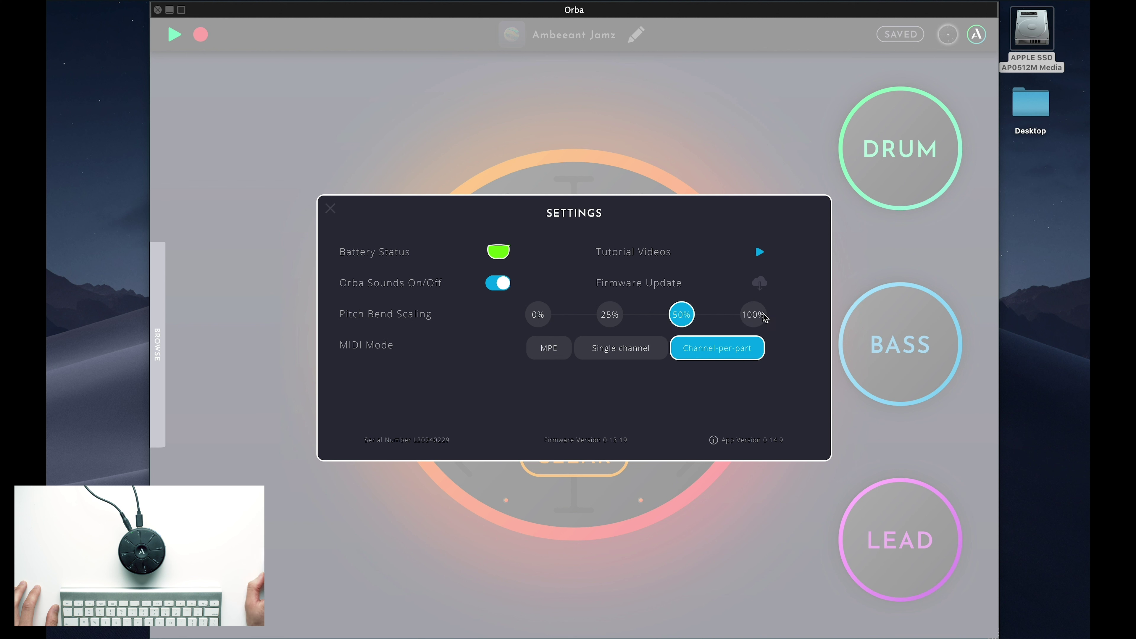
{"action": "left_click", "coordinate": [754, 318]}
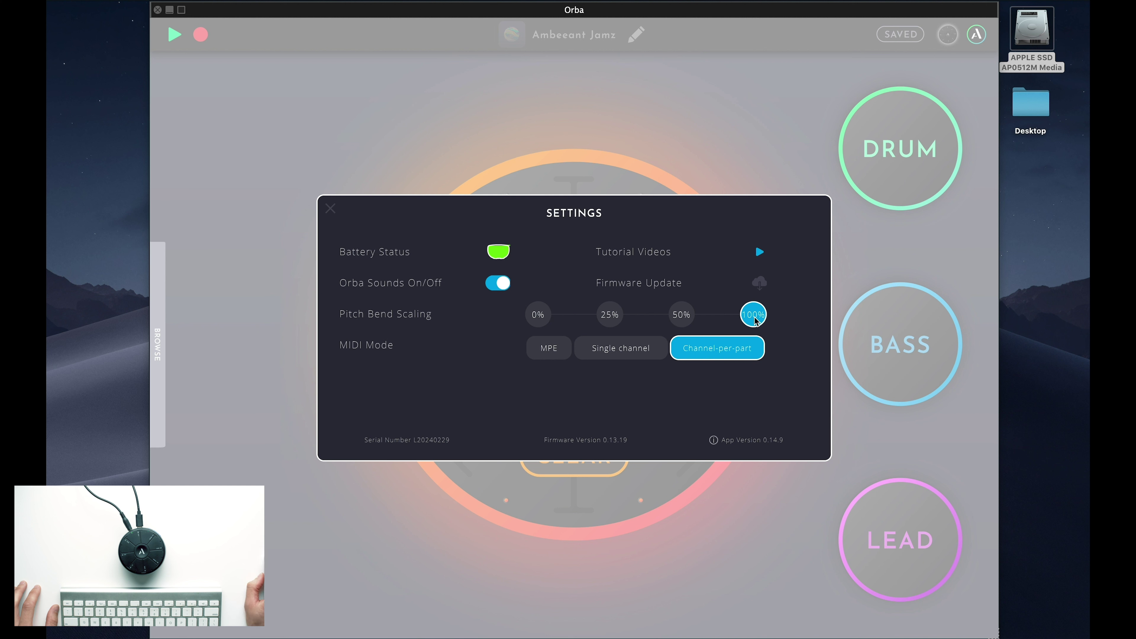
Try the MPE and Single channel MIDI modes, and set the mode back to Channel-per-part
{"action": "left_click", "coordinate": [538, 350]}
{"action": "left_click", "coordinate": [589, 349]}
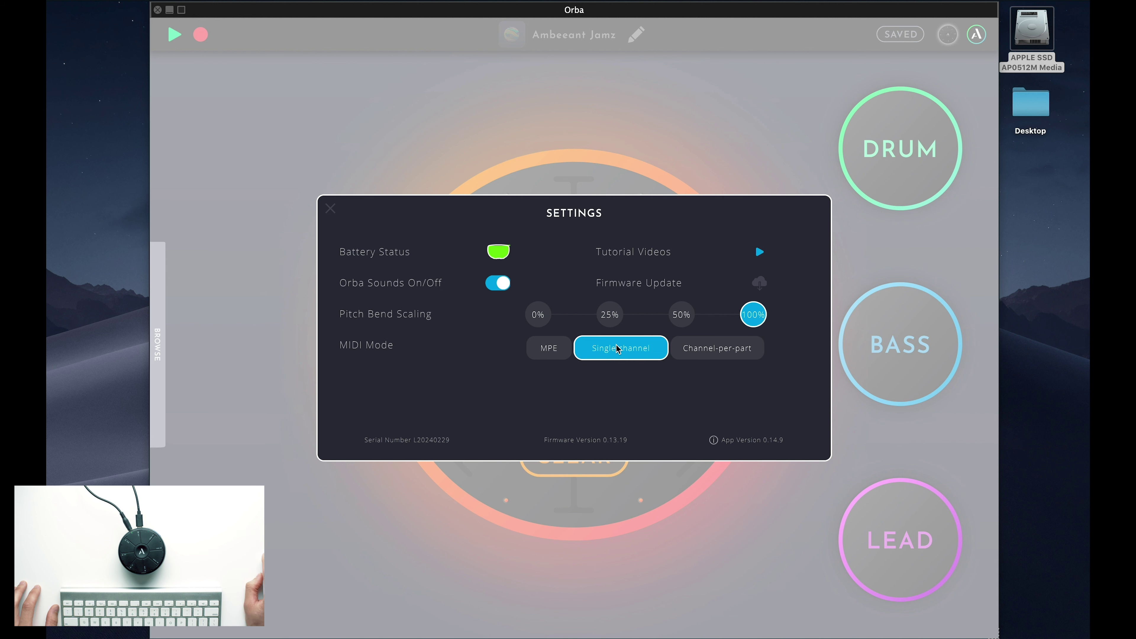
{"action": "left_click", "coordinate": [711, 351]}
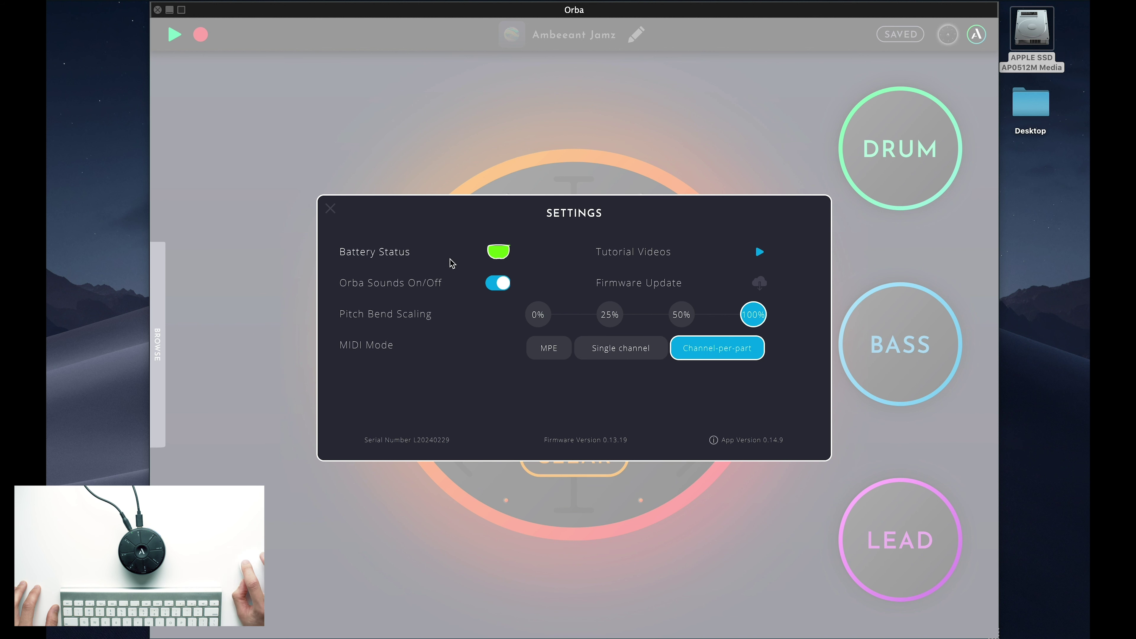